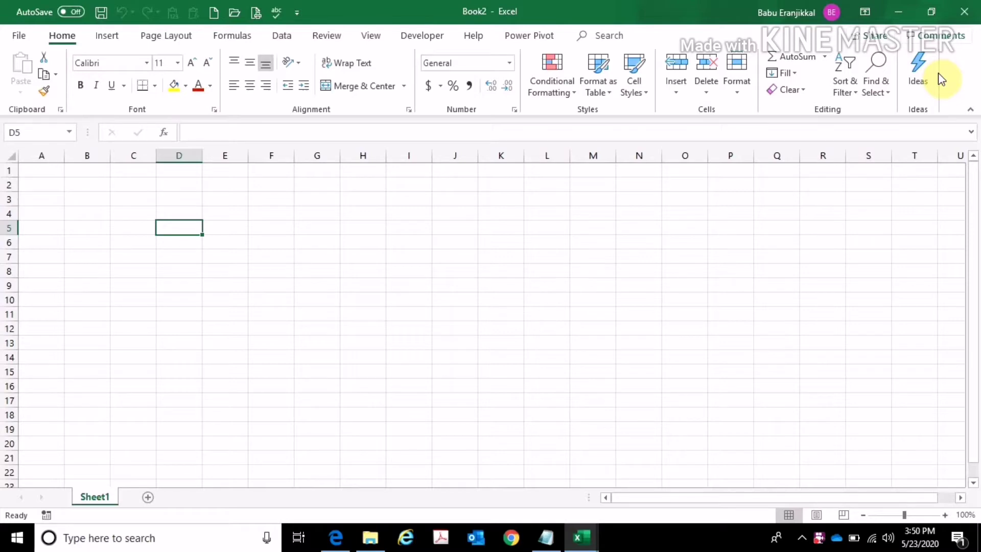
# Open Customize Ribbon in Excel Options, browse the Clipboard and Insert > Tables groups, then close
pyautogui.click(20, 38)
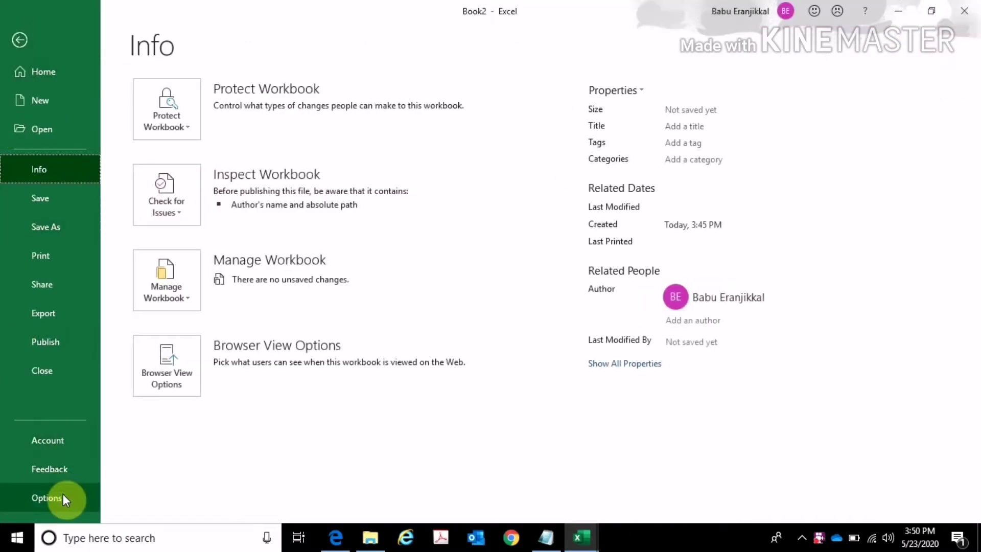
pyautogui.click(63, 496)
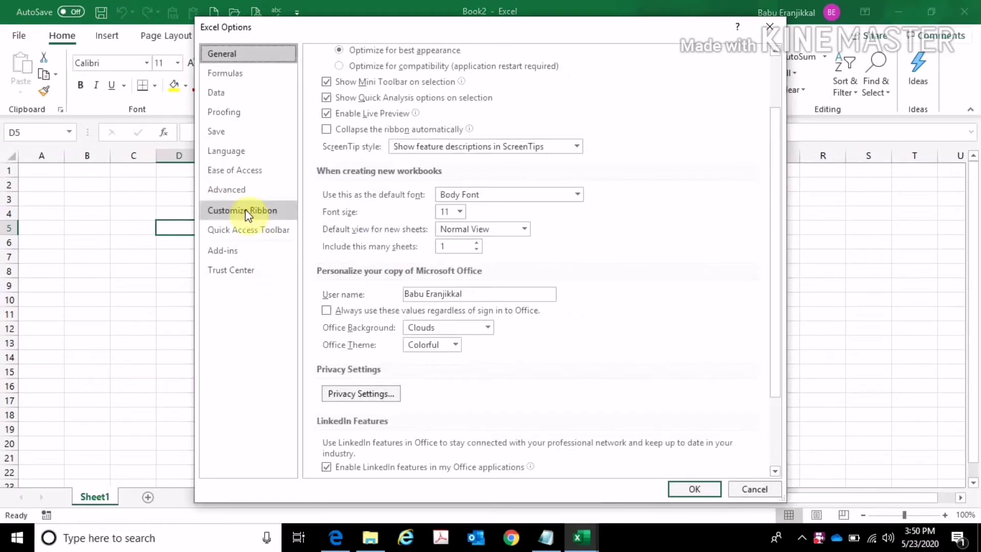
pyautogui.click(246, 210)
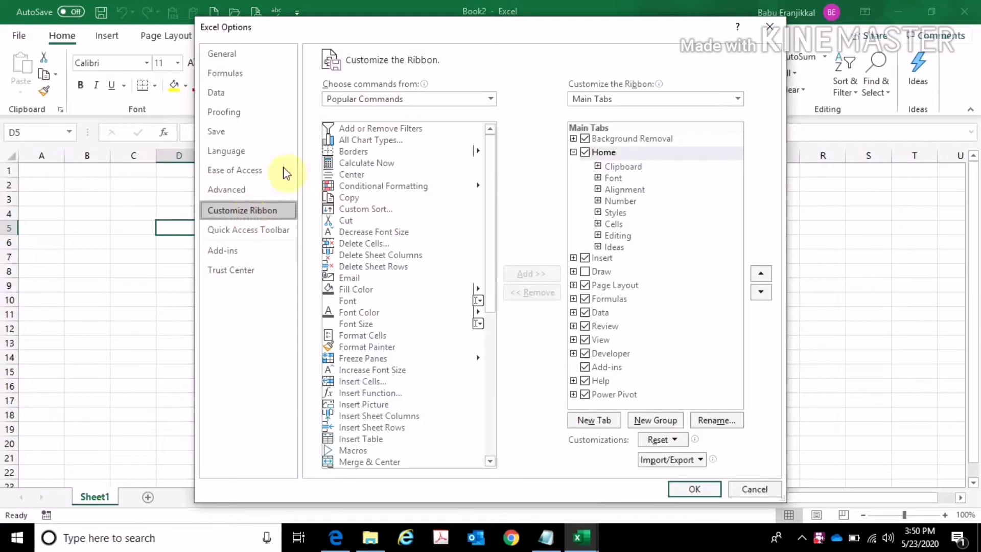
pyautogui.moveTo(415, 19); pyautogui.dragTo(350, 115)
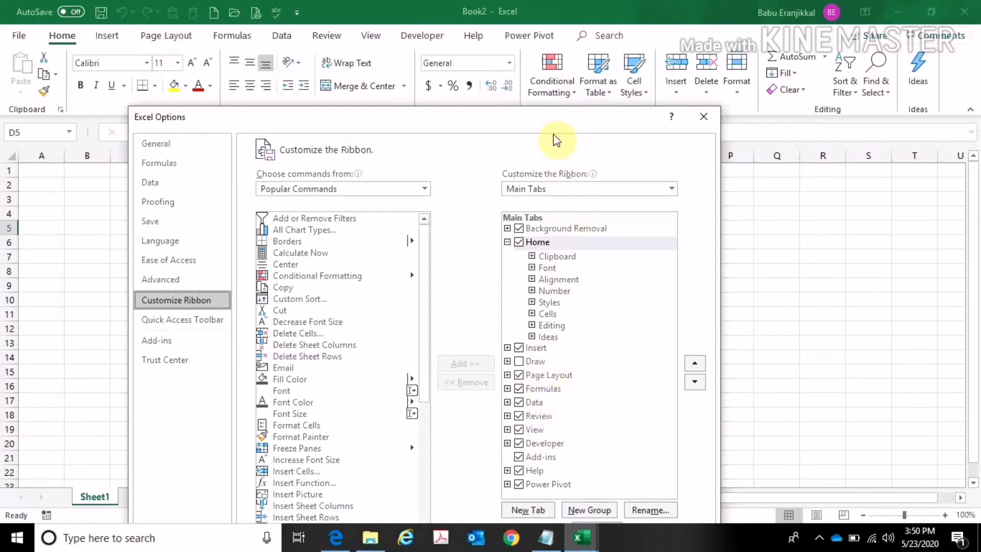
pyautogui.click(531, 257)
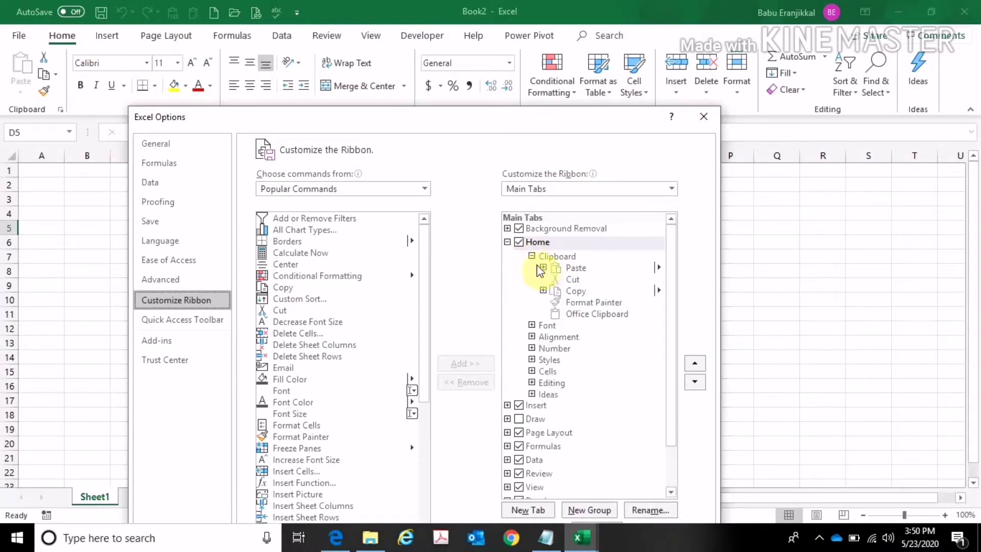
pyautogui.click(532, 257)
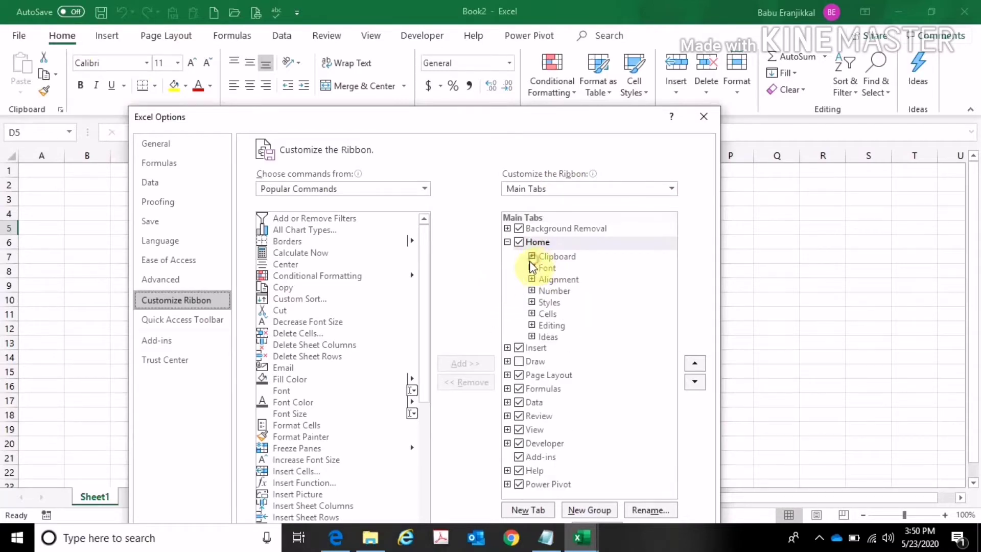
pyautogui.click(508, 348)
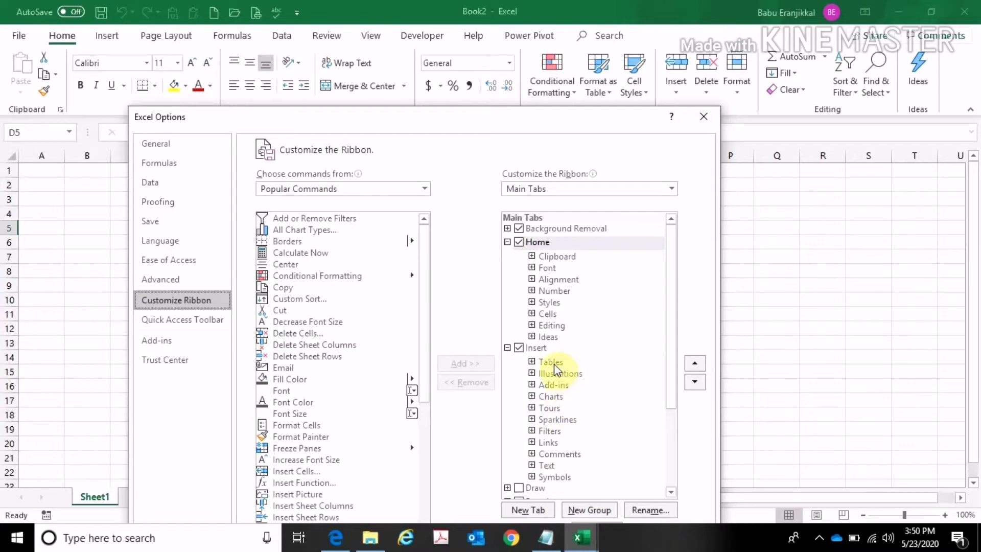
pyautogui.click(532, 361)
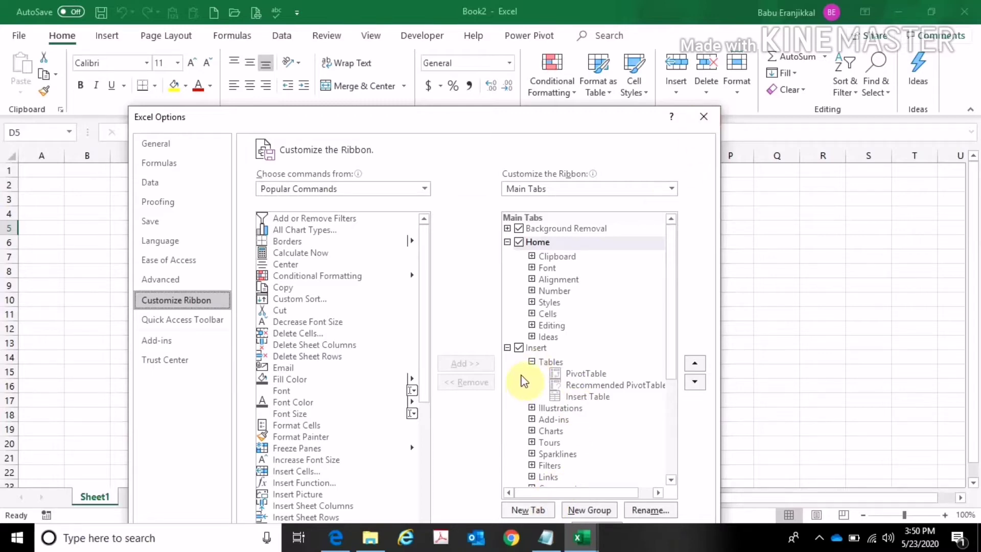
pyautogui.click(704, 116)
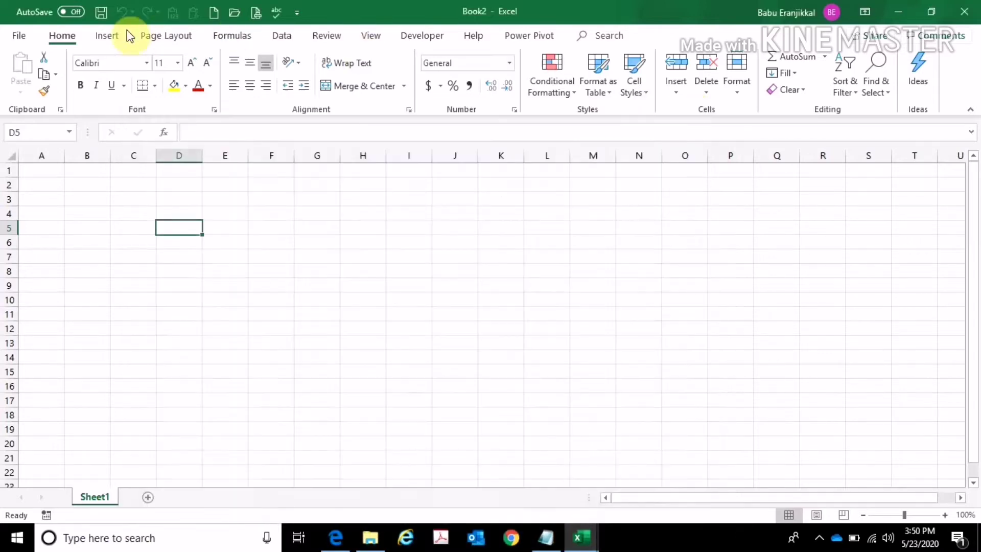
# Switch to the Insert ribbon and reopen Excel Options at Customize Ribbon
pyautogui.click(109, 42)
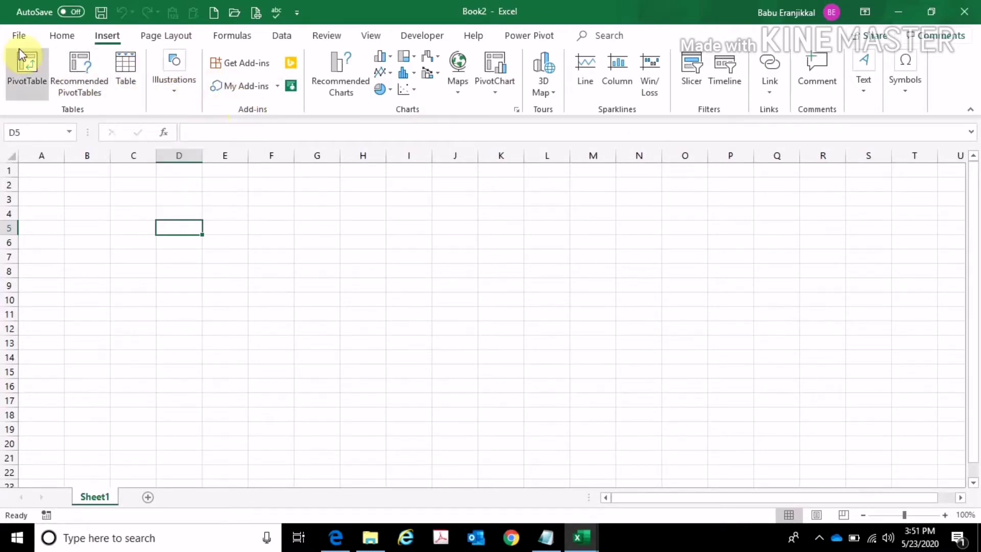
pyautogui.click(20, 35)
pyautogui.click(62, 494)
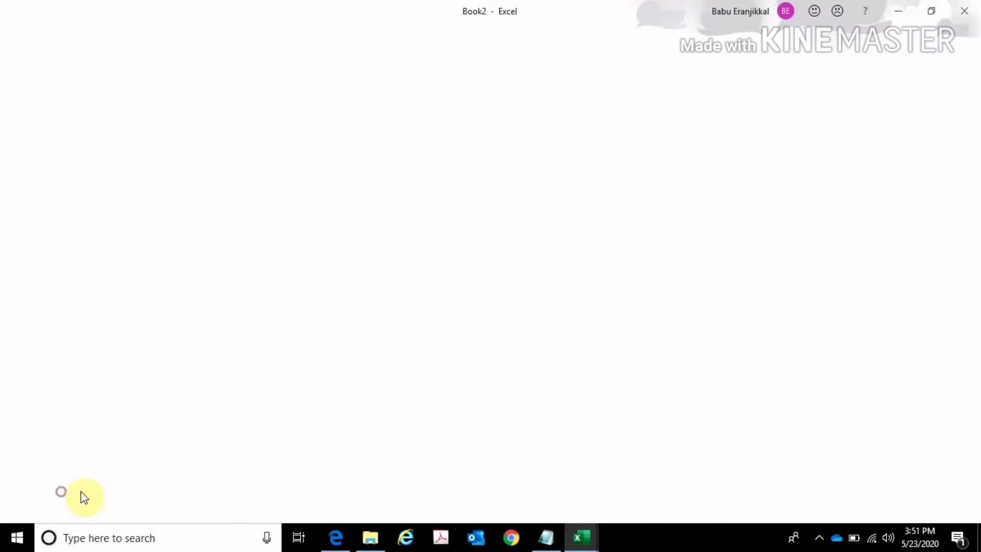
pyautogui.click(219, 211)
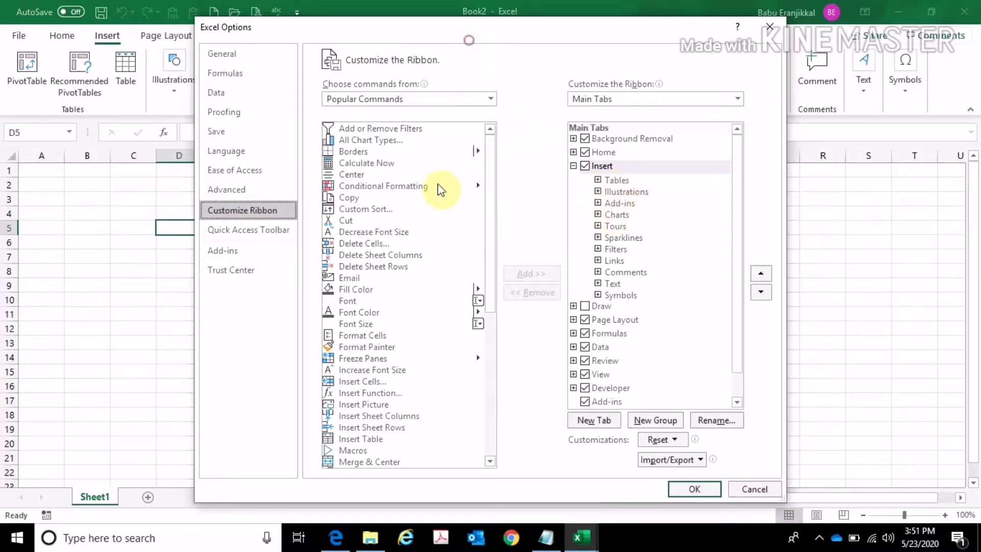
# Reposition the Options window and expand the Home tab to list its groups
pyautogui.moveTo(465, 40); pyautogui.dragTo(452, 155)
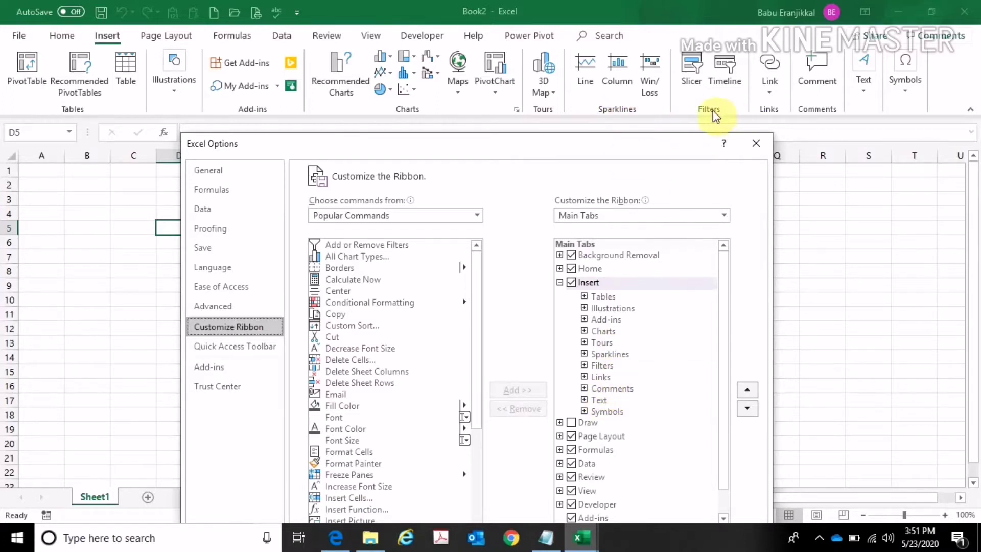
pyautogui.moveTo(598, 147); pyautogui.dragTo(736, 44)
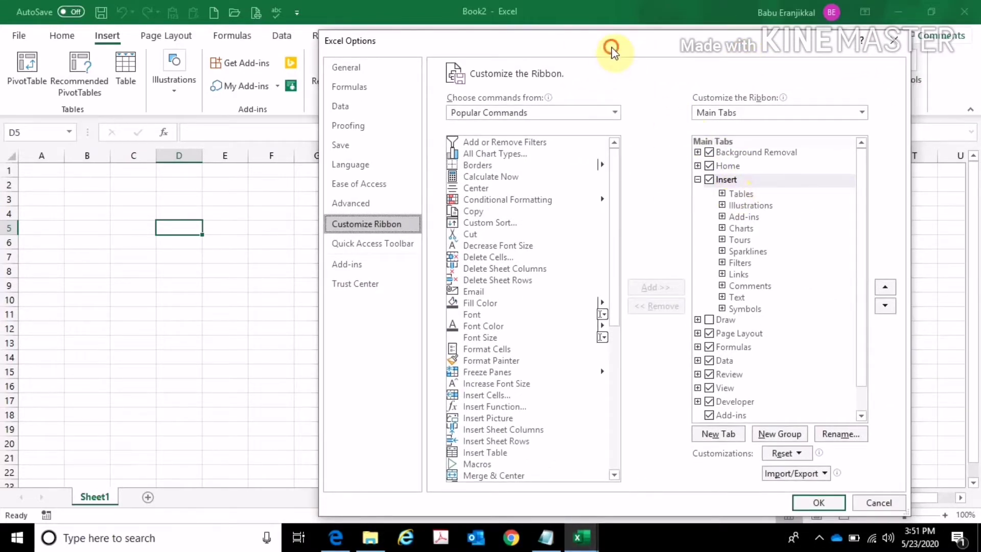
pyautogui.moveTo(611, 46); pyautogui.dragTo(611, 85)
pyautogui.click(738, 234)
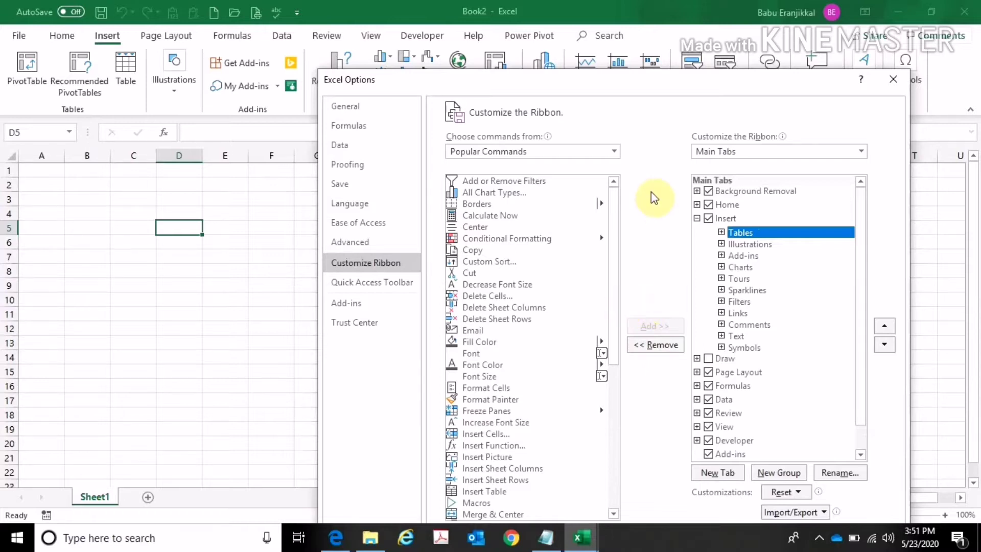
pyautogui.moveTo(624, 81); pyautogui.dragTo(567, 56)
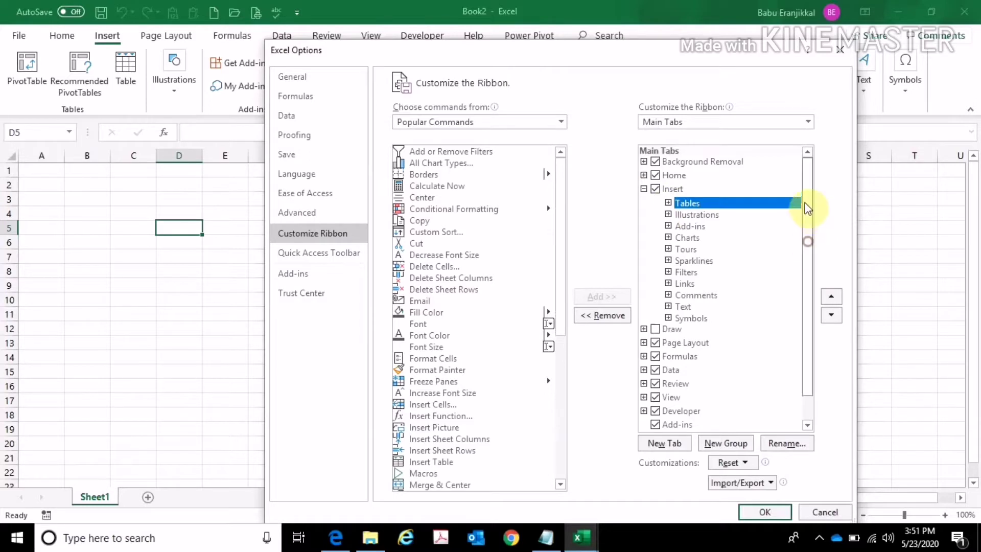
pyautogui.click(676, 177)
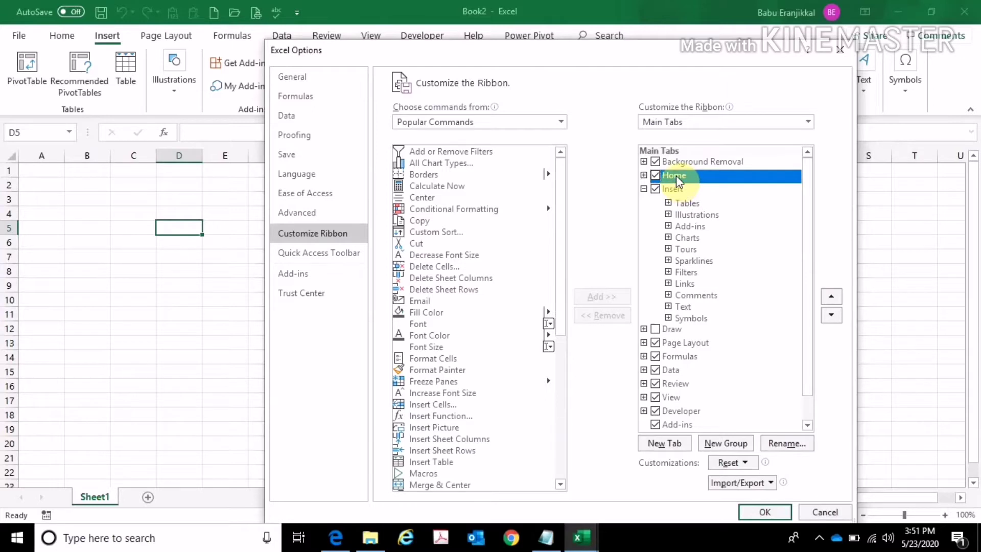
pyautogui.click(644, 175)
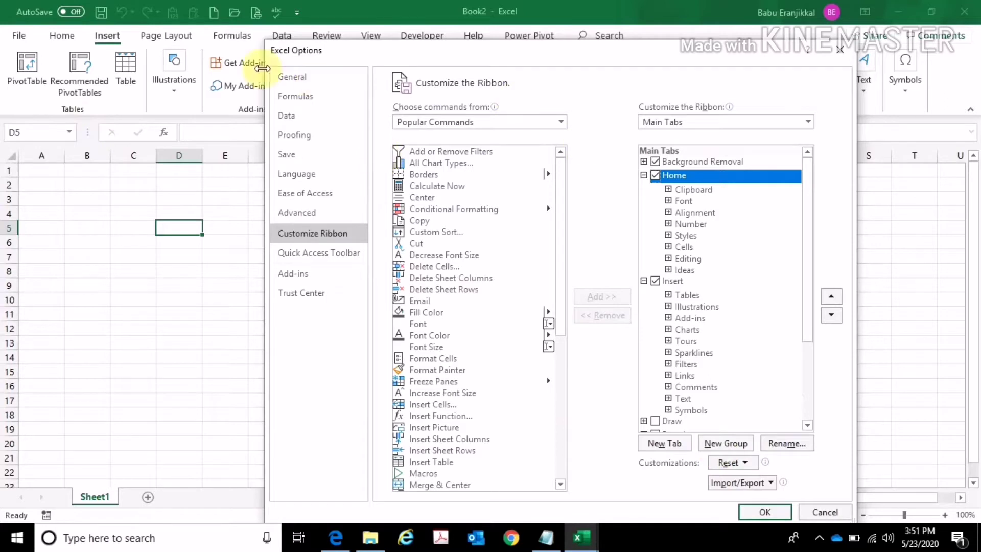
# Add a new custom group under Home and rename it 'Additional shortcut'
pyautogui.click(728, 445)
pyautogui.click(793, 443)
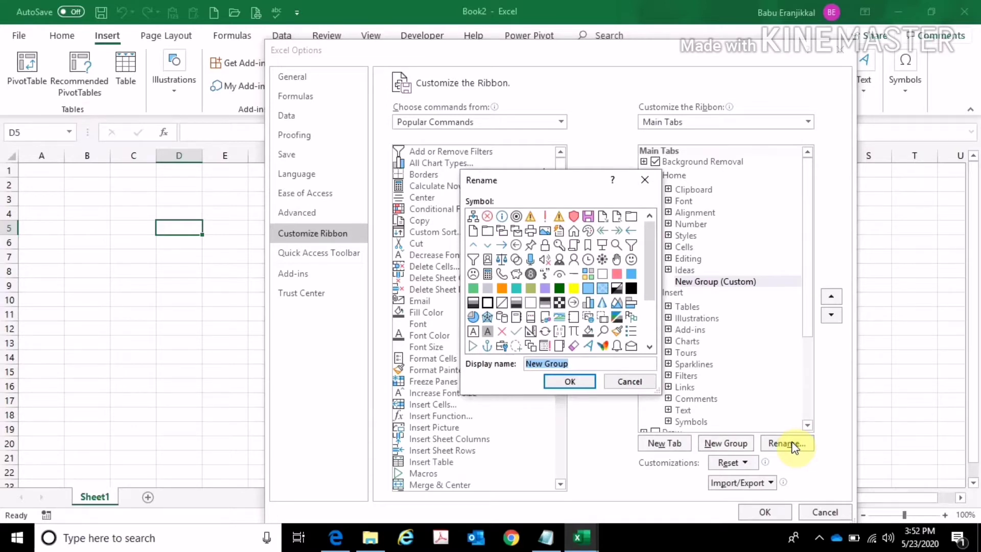
pyautogui.write('Additional sho')
pyautogui.write('rtcut')
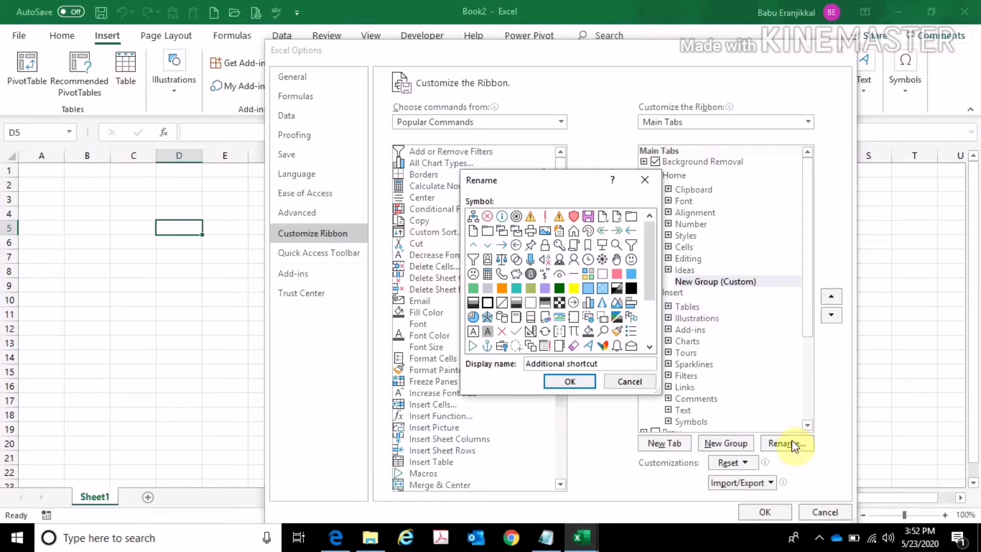
pyautogui.click(572, 381)
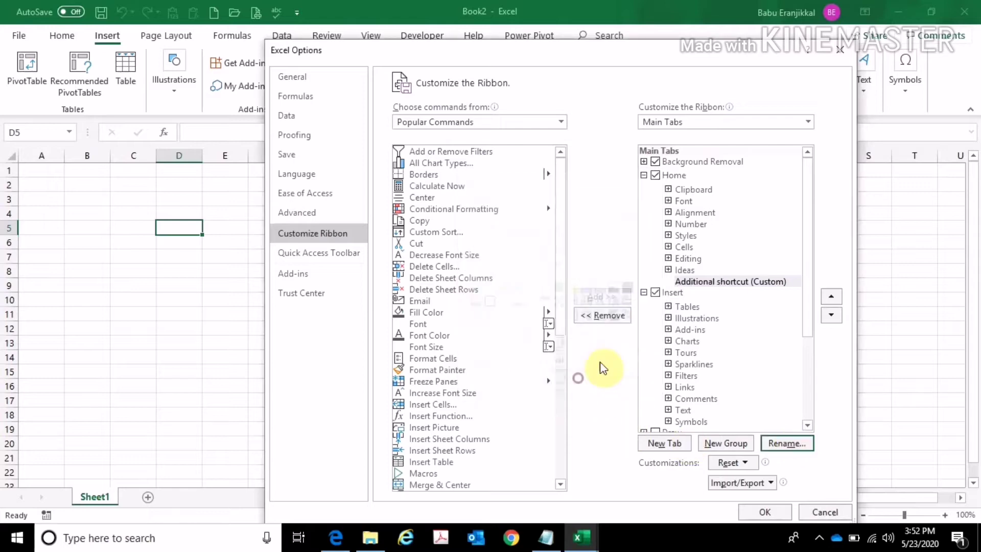
# Show All Commands and add Bevel to the Additional shortcut group
pyautogui.click(697, 281)
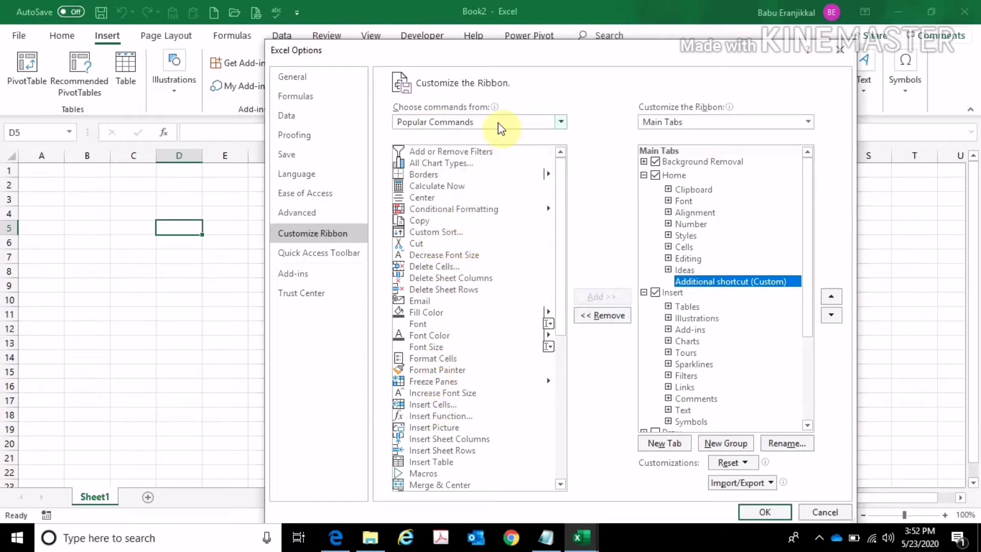
pyautogui.click(451, 122)
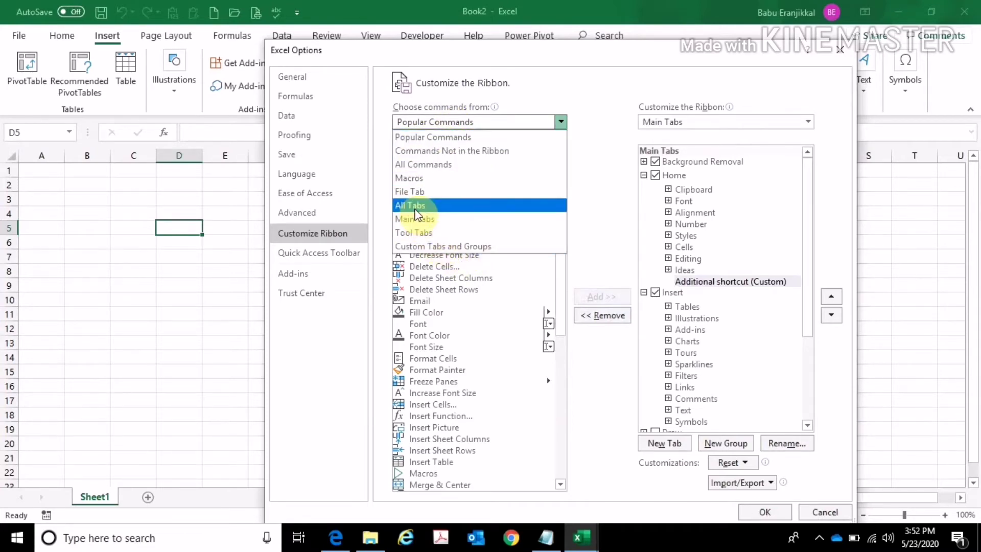
pyautogui.click(420, 164)
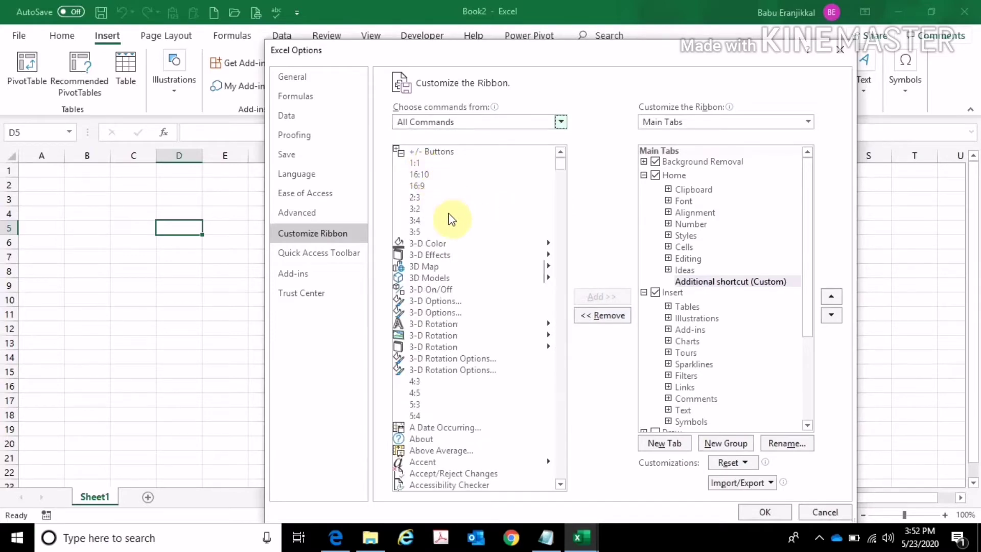
pyautogui.scroll(-20, 445, 245)
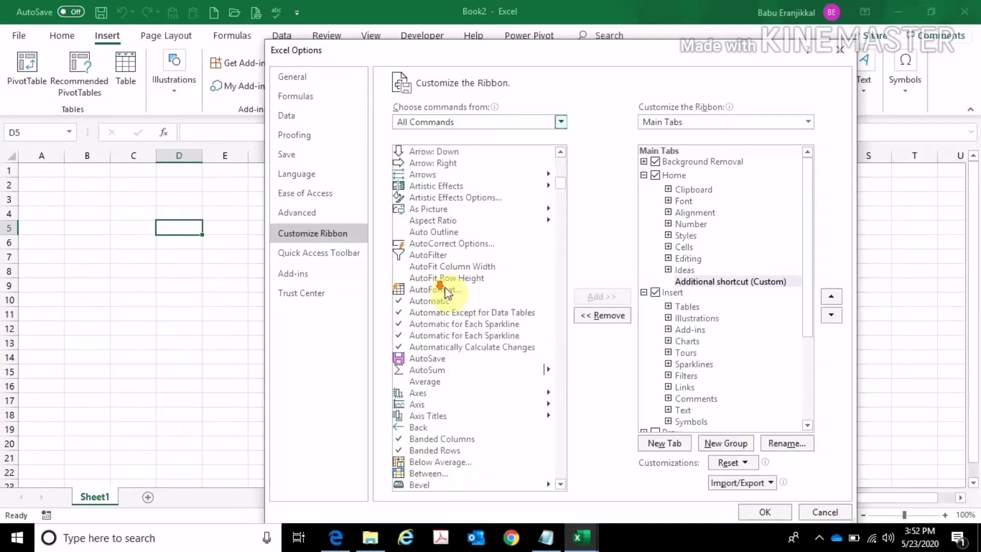
pyautogui.scroll(-4, 450, 281)
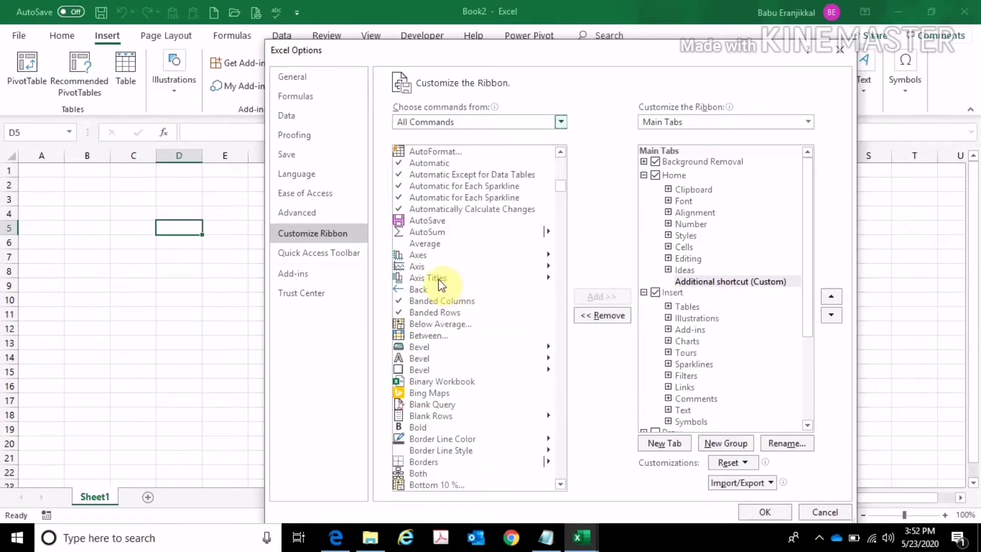
pyautogui.scroll(-2, 434, 286)
pyautogui.click(415, 289)
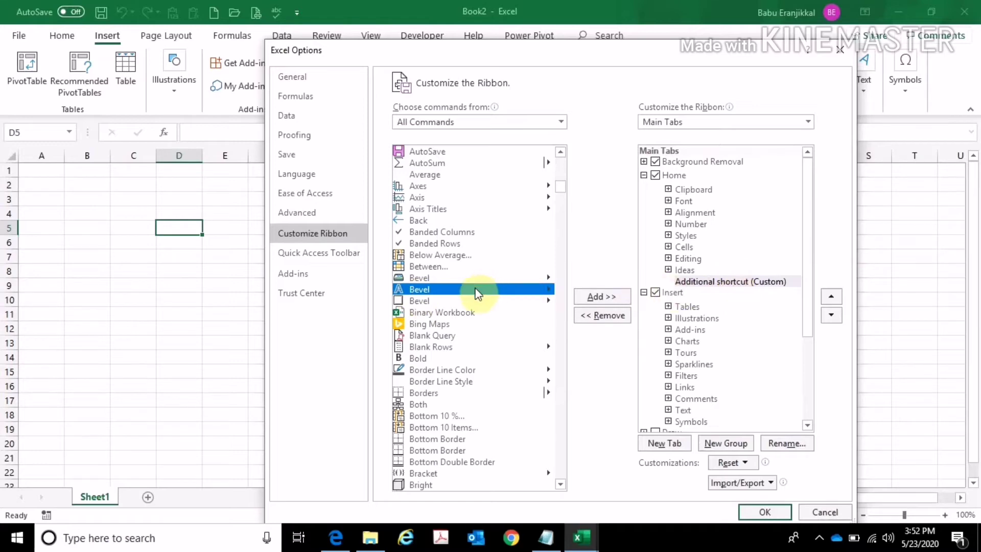
pyautogui.click(456, 289)
pyautogui.click(594, 298)
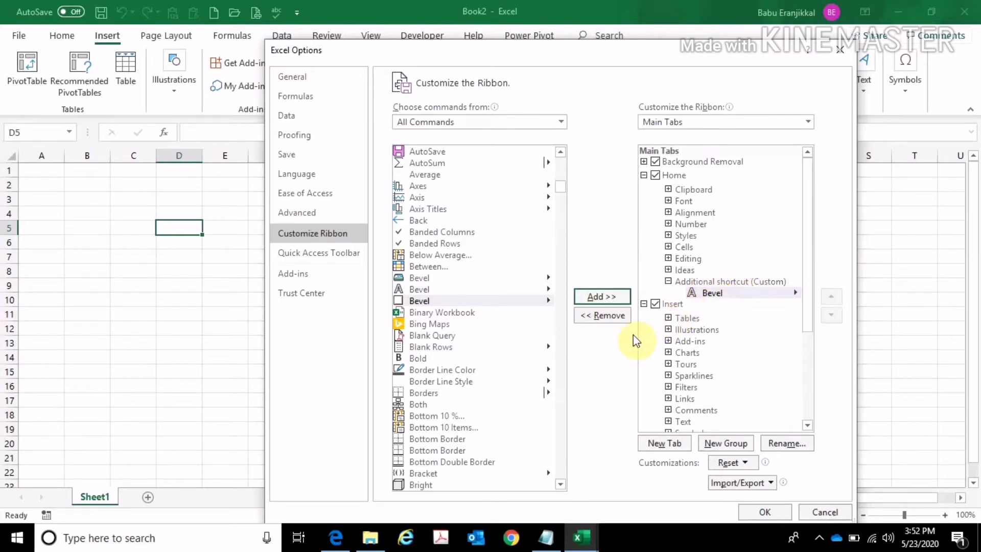
# Add Border Line Color, Bring Forward and Bring to Front, then apply with OK
pyautogui.click(440, 372)
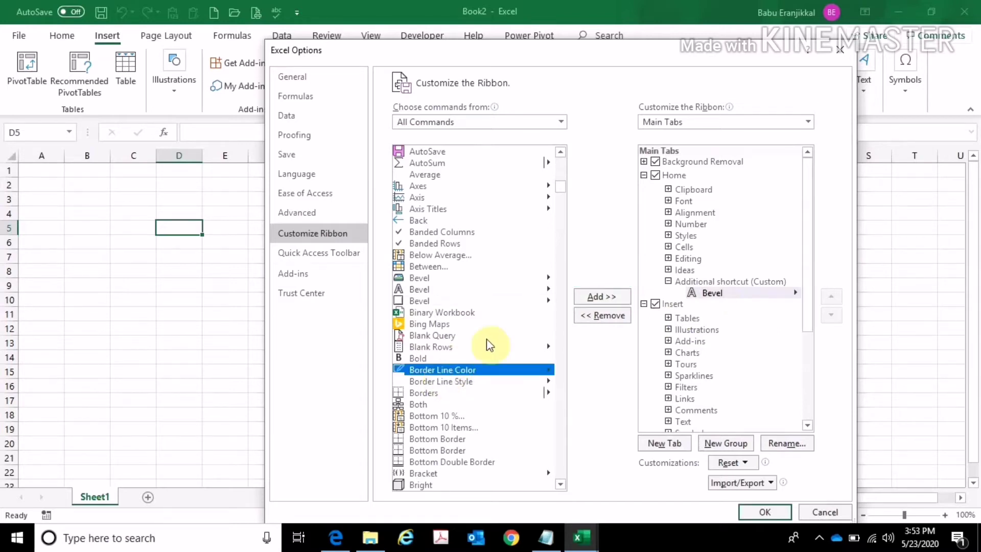
pyautogui.click(603, 301)
pyautogui.scroll(-5, 448, 417)
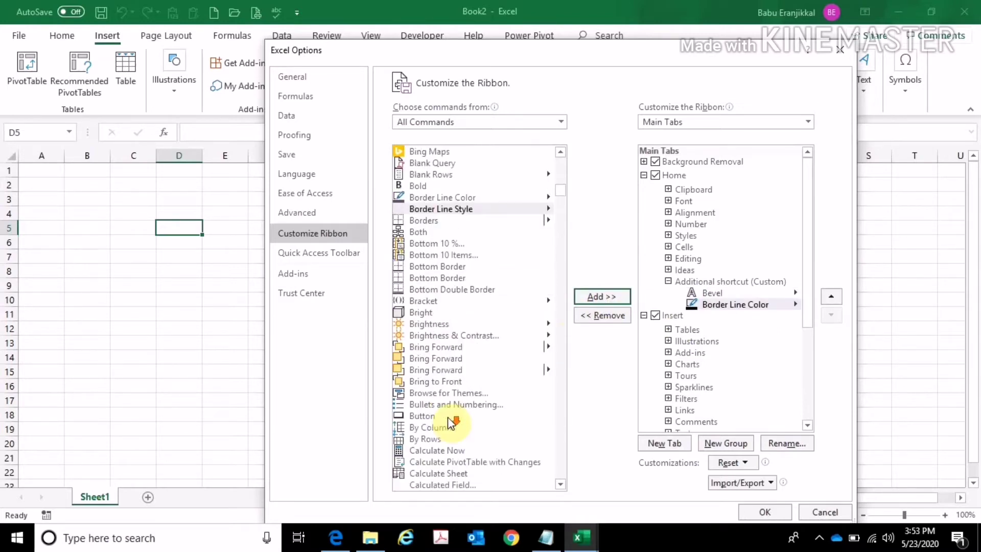
pyautogui.click(439, 370)
pyautogui.click(583, 297)
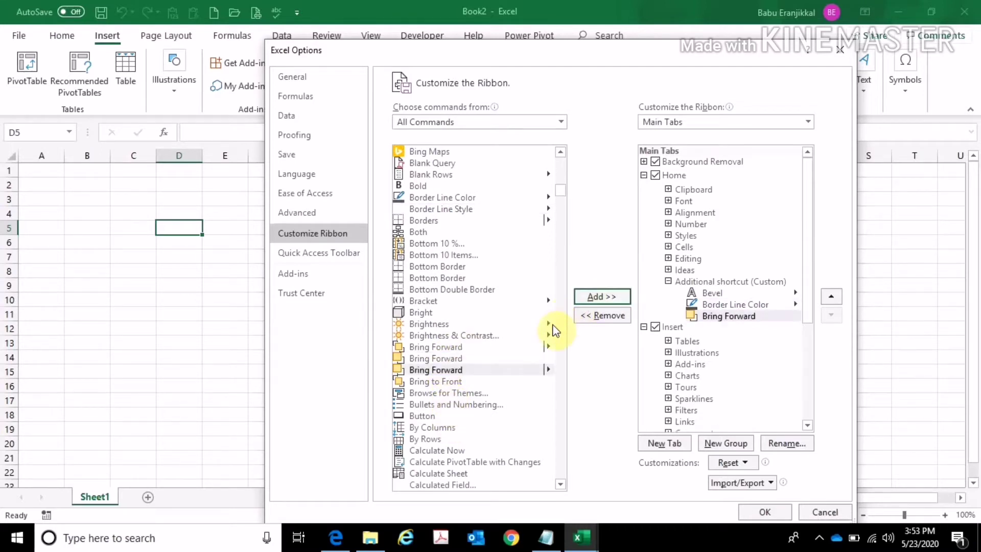
pyautogui.click(454, 383)
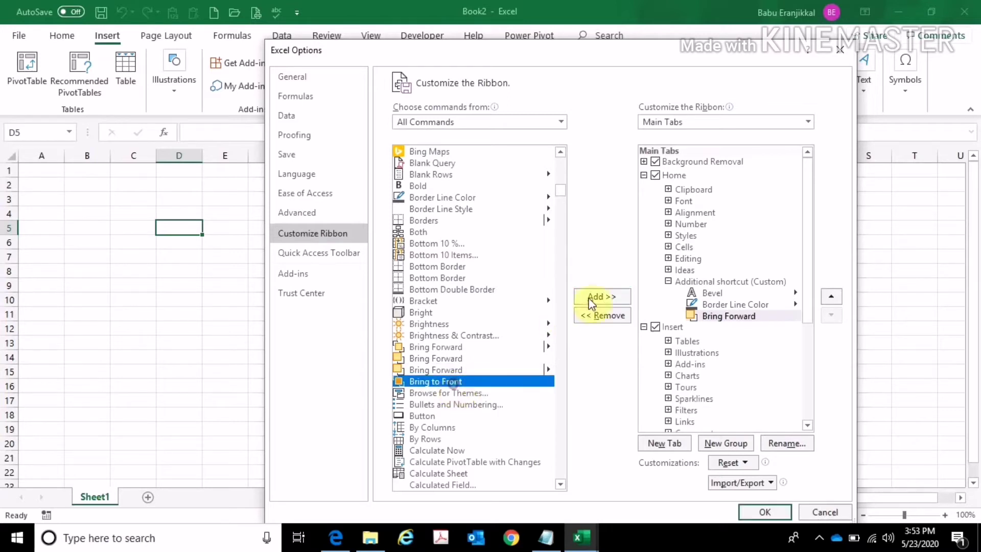
pyautogui.click(603, 293)
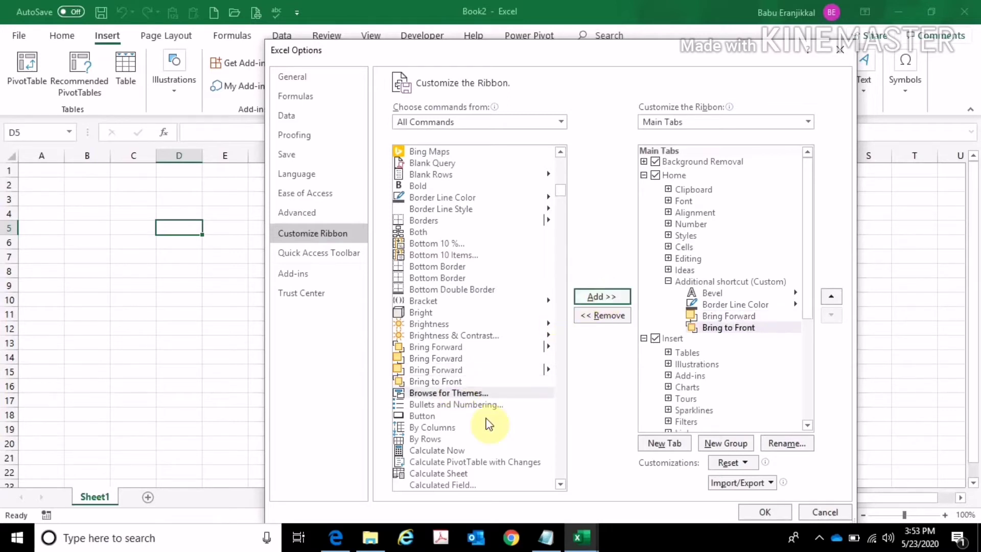
pyautogui.click(752, 516)
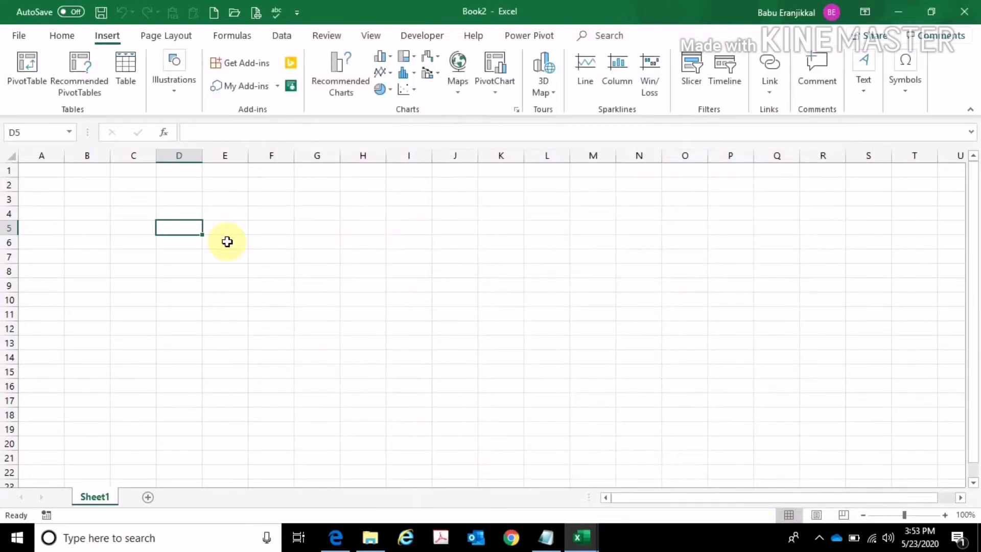
# Check the Additional shortcut group on Home, then browse the Insert and Page Layout ribbons
pyautogui.click(63, 35)
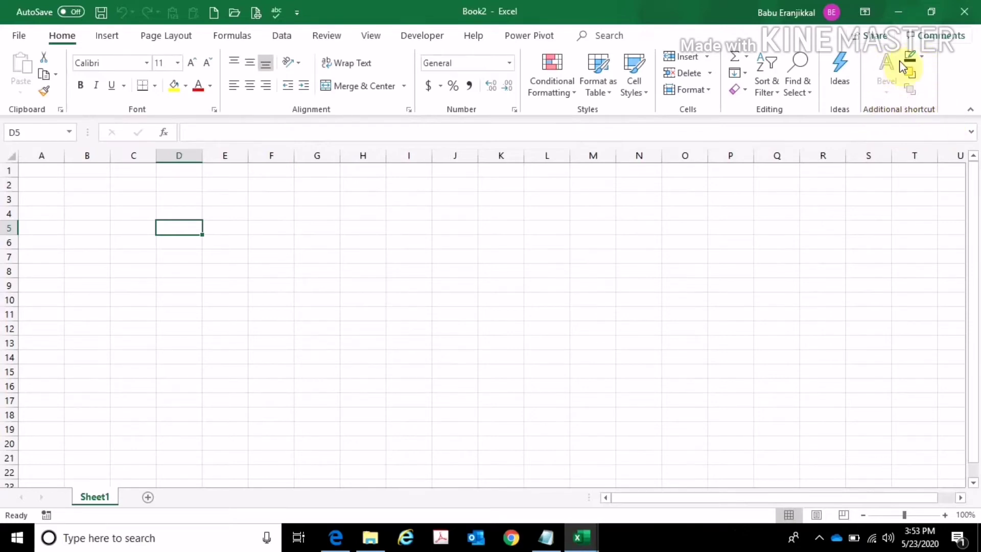
pyautogui.click(95, 40)
pyautogui.click(163, 36)
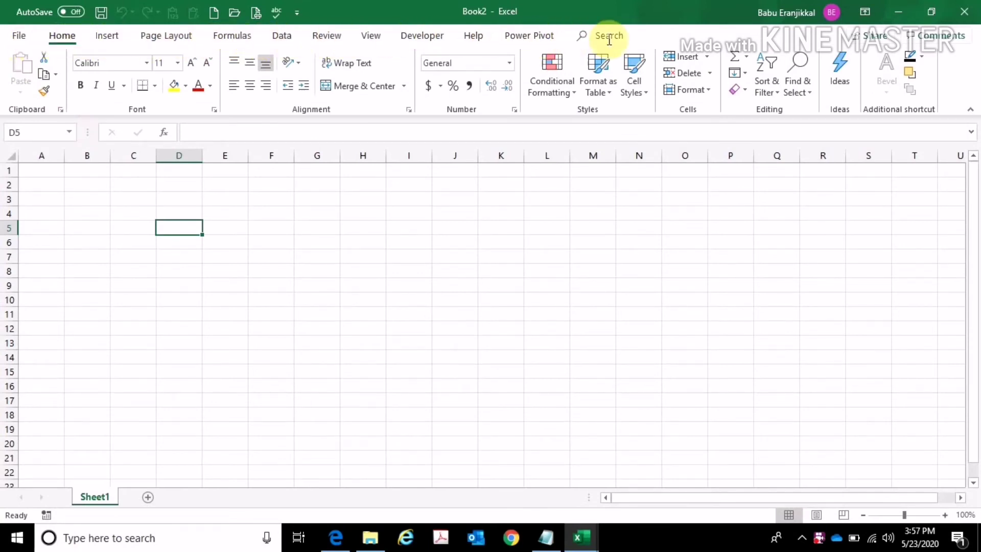
# Reopen Customize Ribbon, collapse Home, and add a new custom tab after Power Pivot
pyautogui.click(20, 37)
pyautogui.click(71, 499)
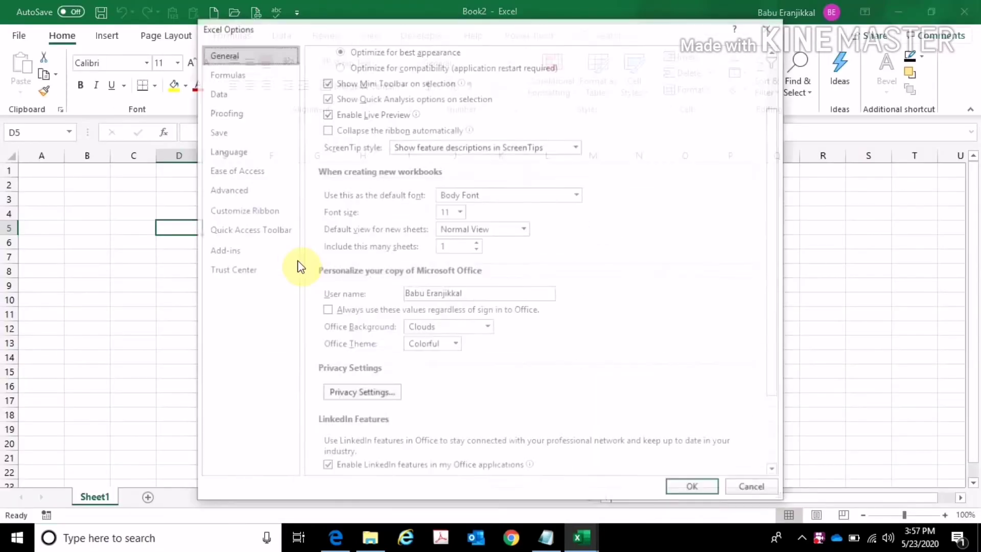
pyautogui.click(241, 210)
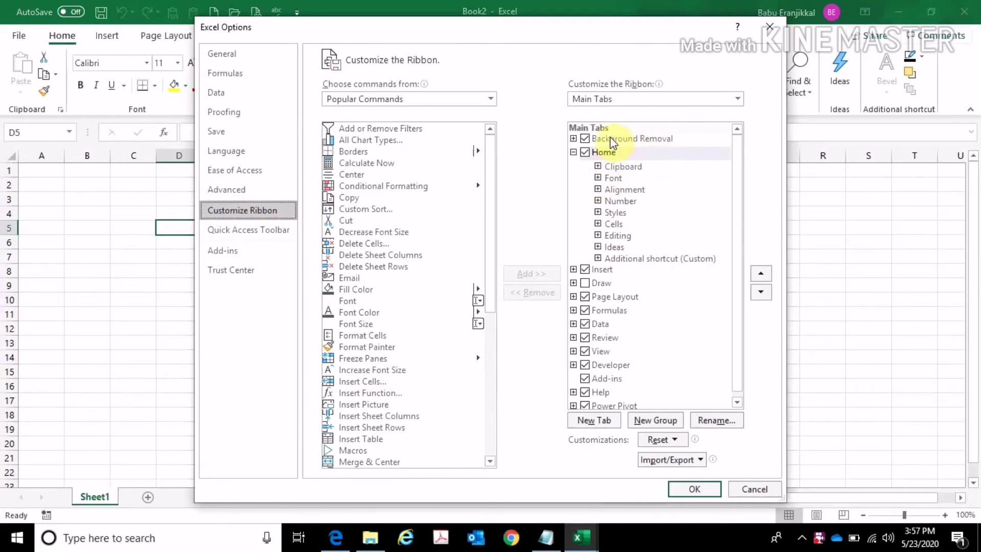
pyautogui.click(574, 153)
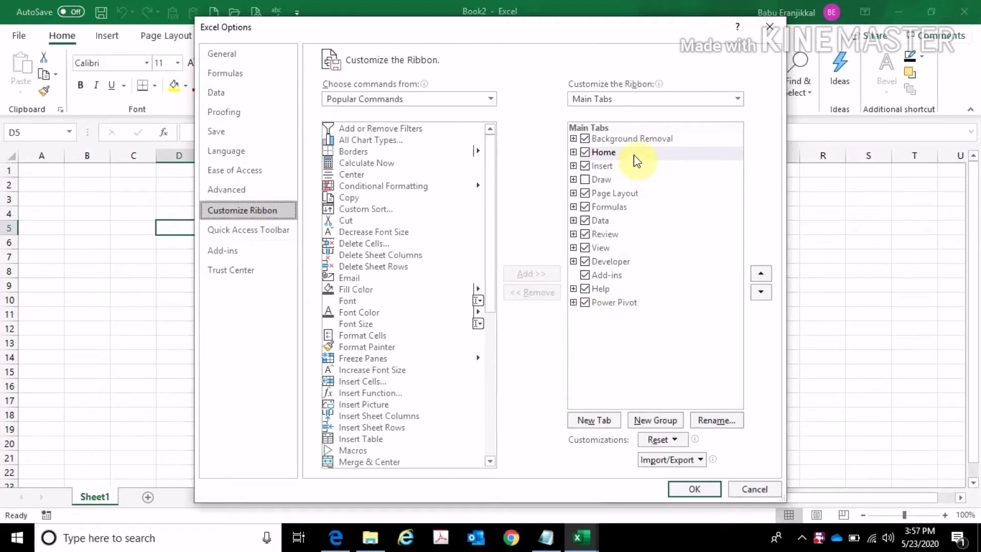
pyautogui.click(617, 306)
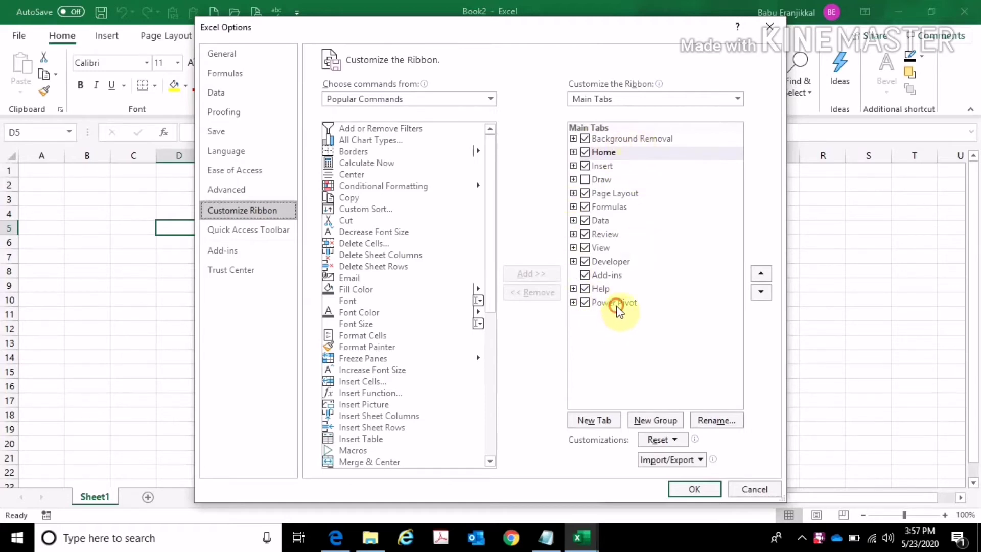
pyautogui.click(593, 420)
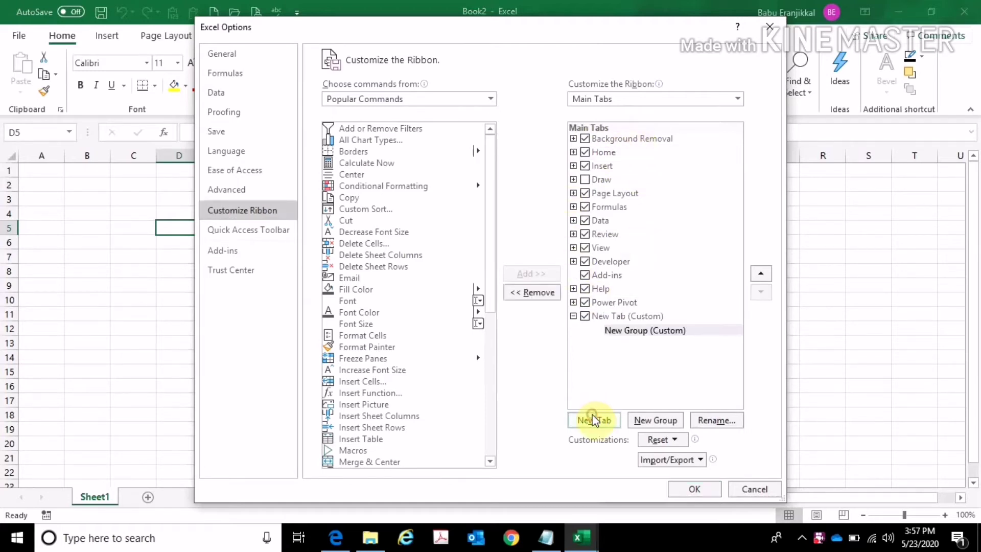
pyautogui.click(630, 318)
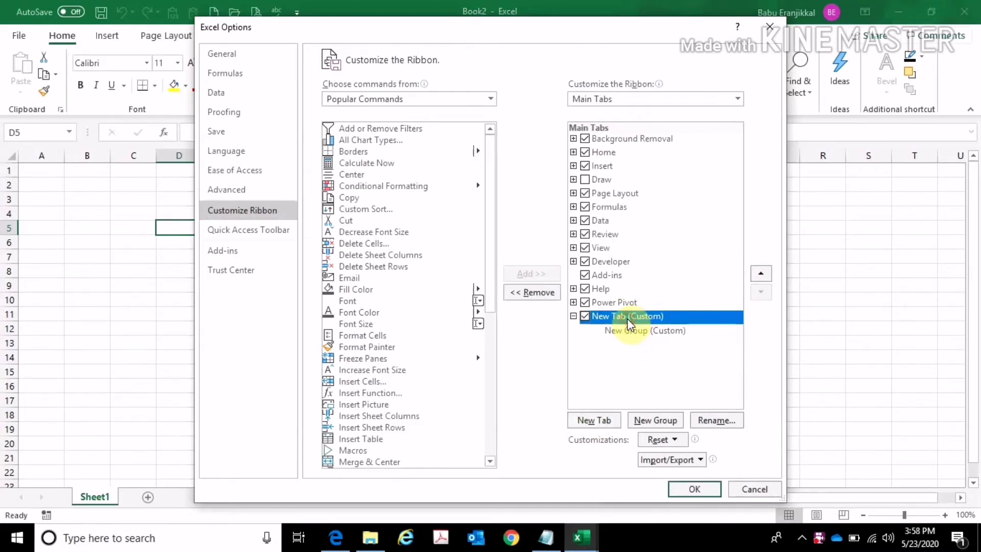
# Rename the new custom tab to 'New' and its group to 'File'
pyautogui.click(709, 418)
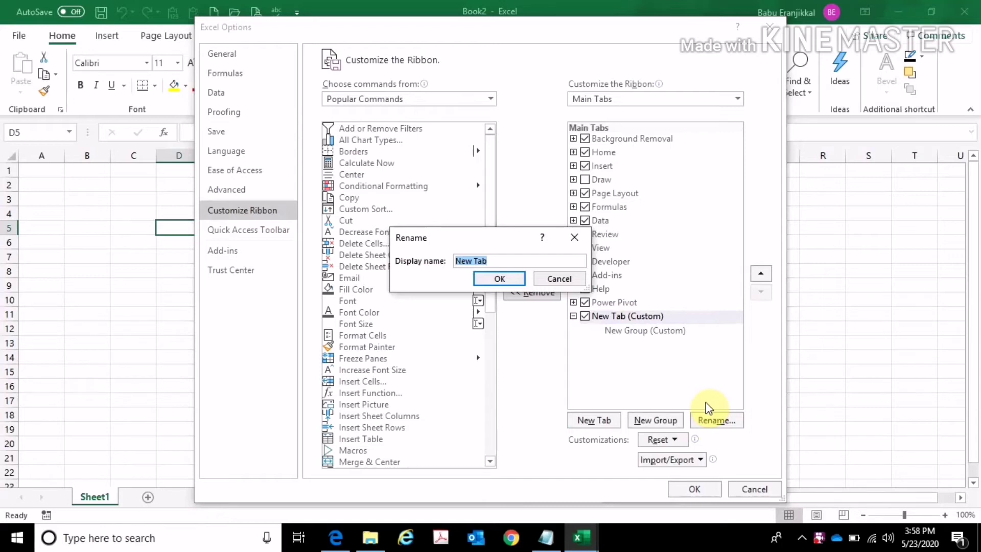
pyautogui.write('New')
pyautogui.click(505, 280)
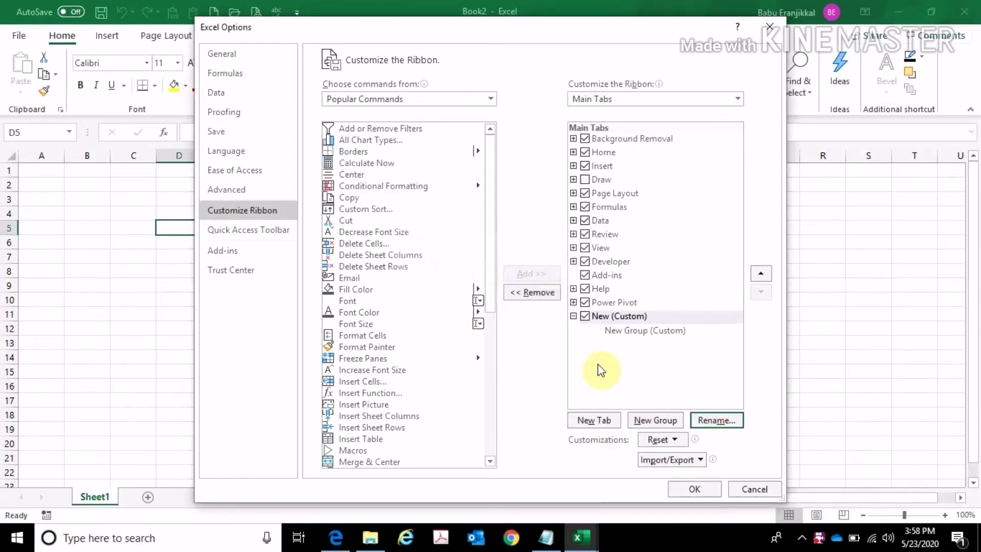
pyautogui.click(623, 331)
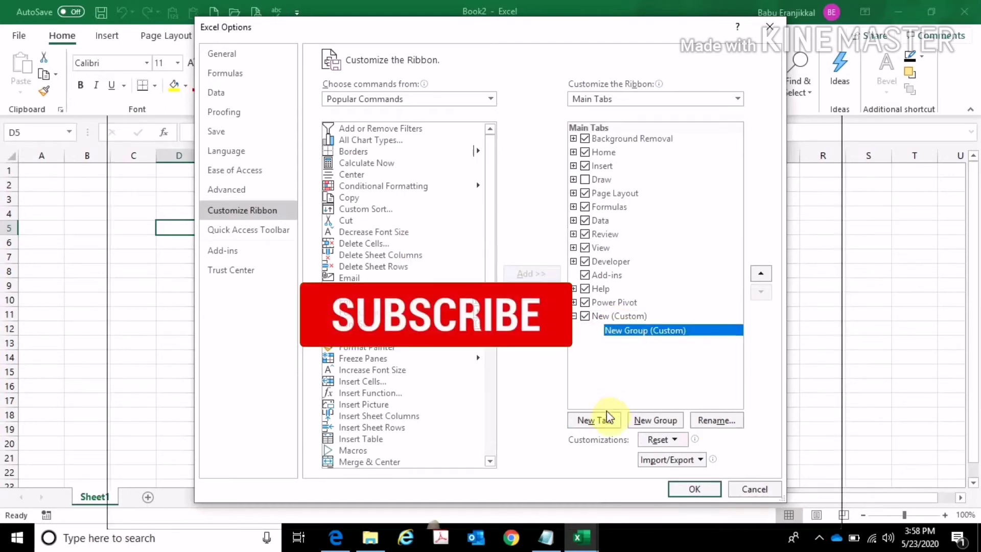
pyautogui.click(697, 420)
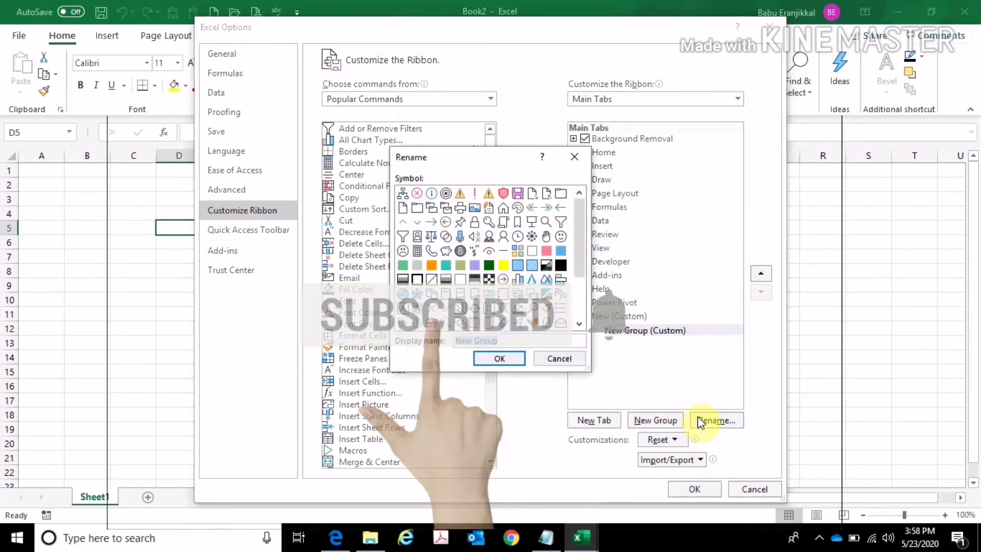
pyautogui.write('File')
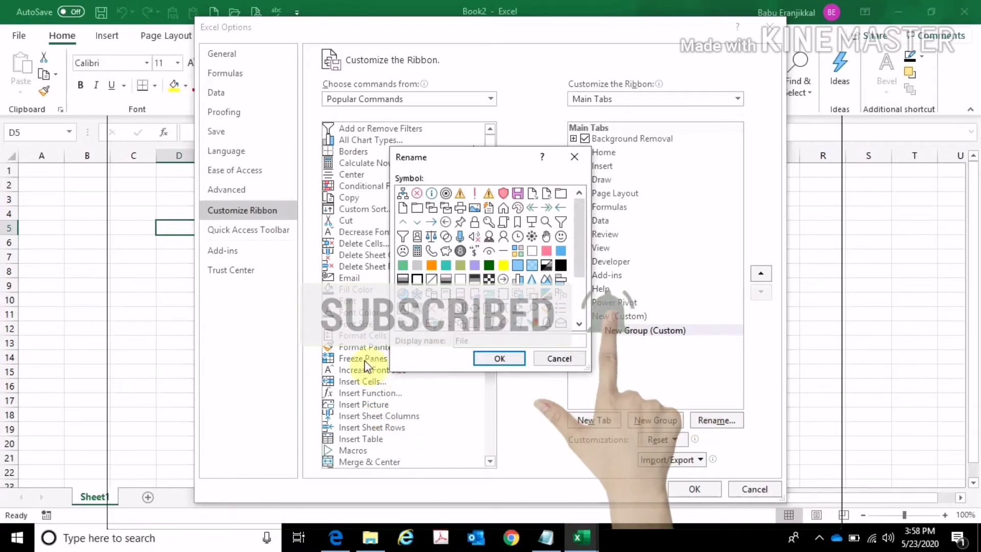
pyautogui.click(516, 355)
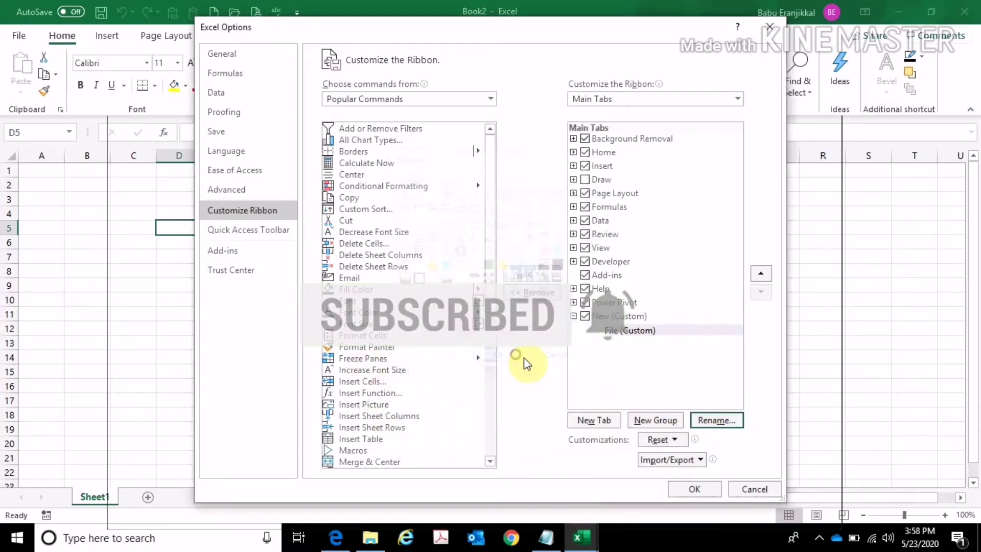
# Add a second group named 'Edit', then select the File group
pyautogui.click(643, 416)
pyautogui.click(716, 418)
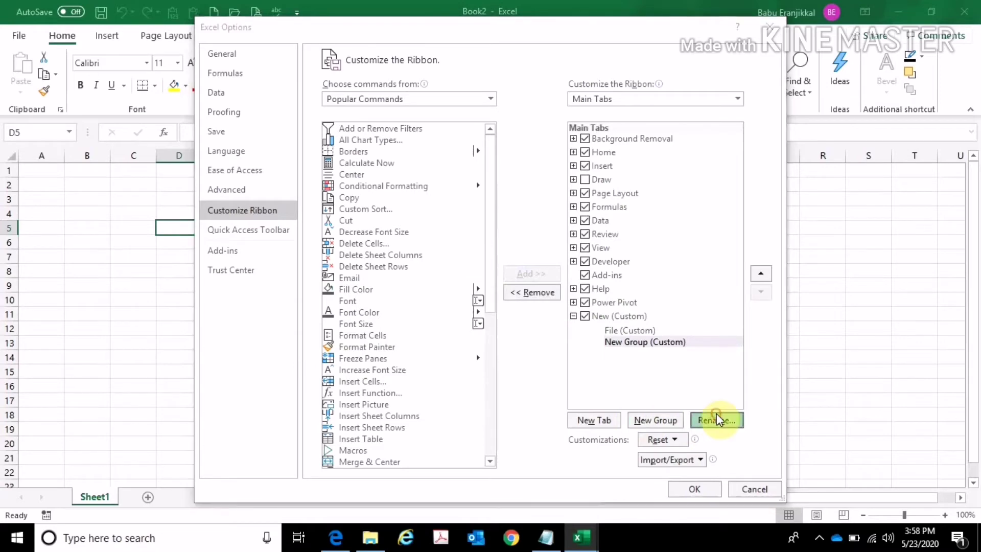
pyautogui.write('E')
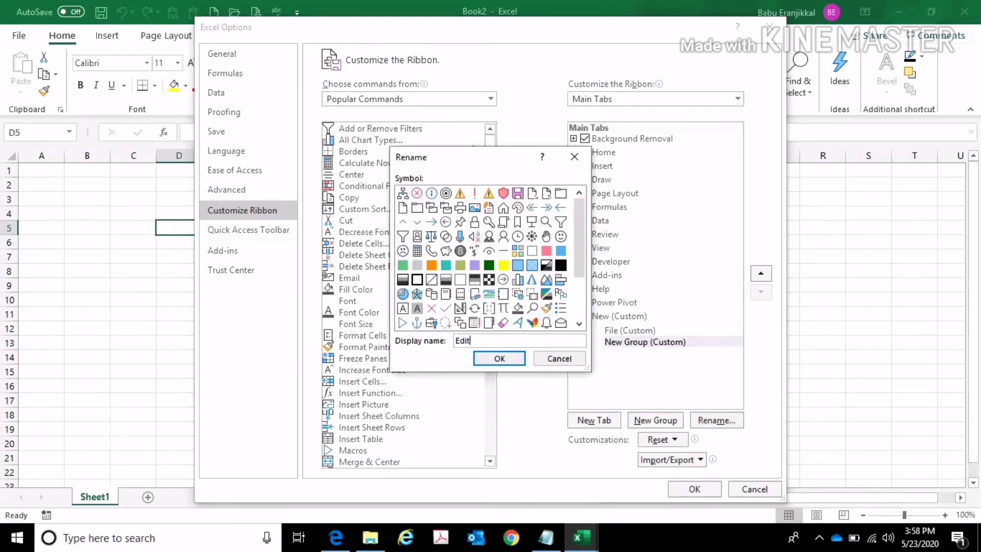
pyautogui.write('dit')
pyautogui.click(501, 358)
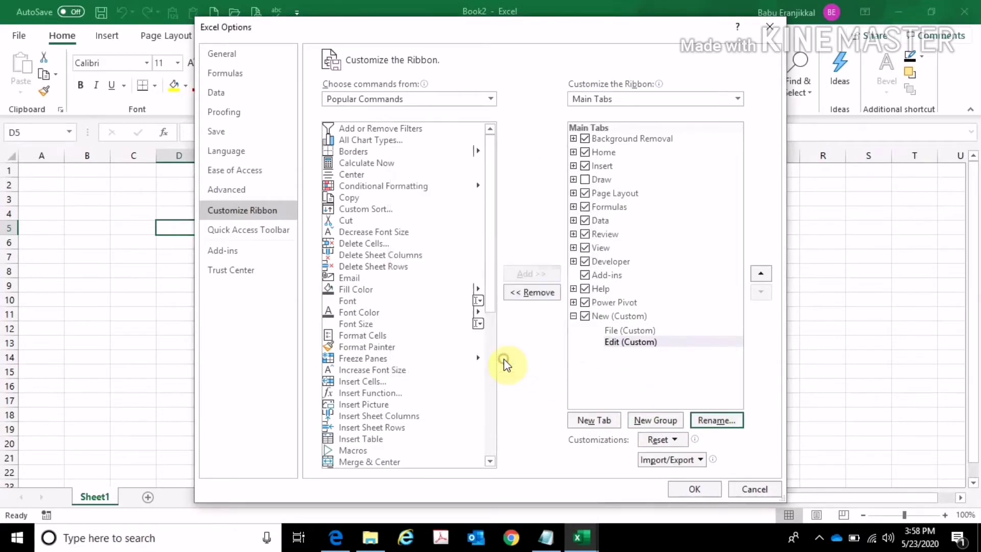
pyautogui.click(637, 329)
pyautogui.click(632, 339)
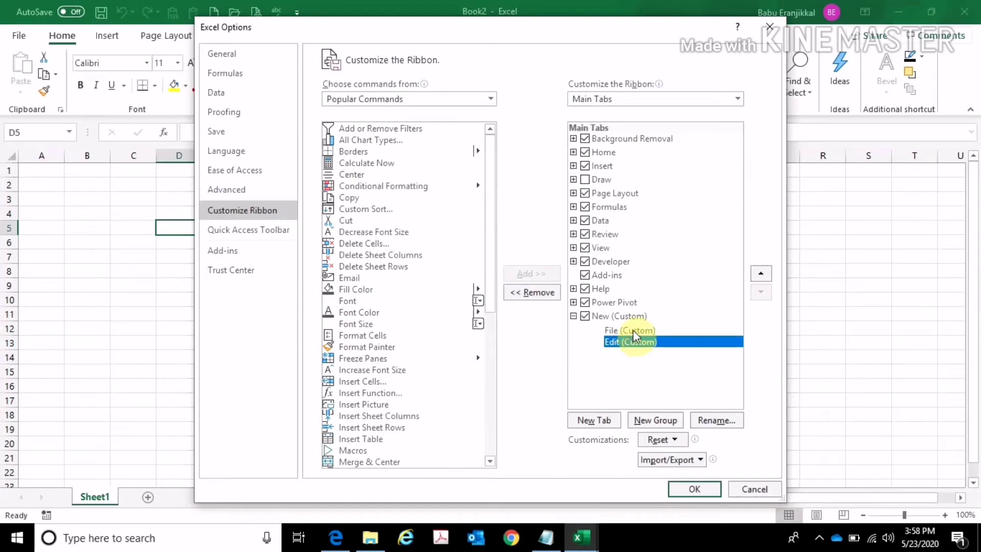
pyautogui.click(634, 330)
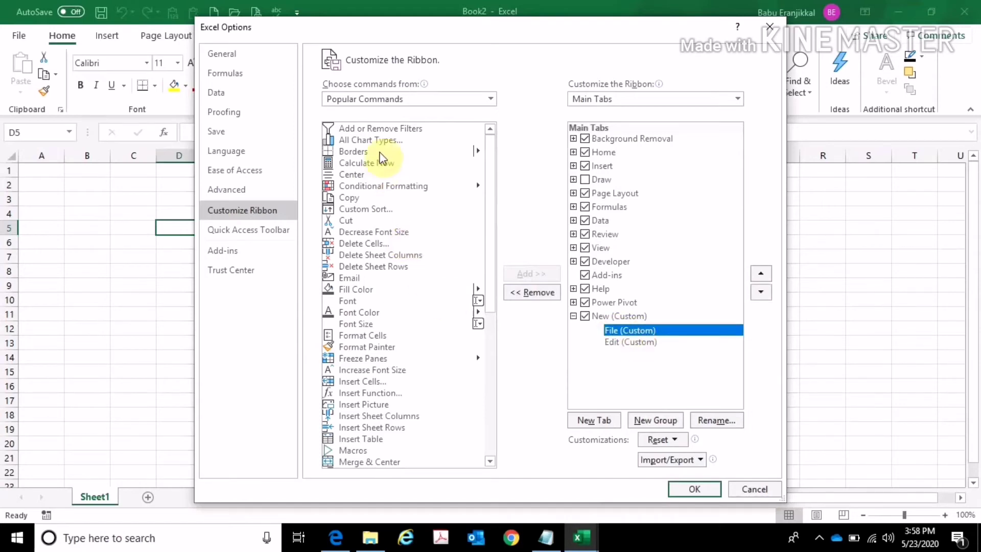
# List All Commands and add Open to the File group
pyautogui.click(441, 99)
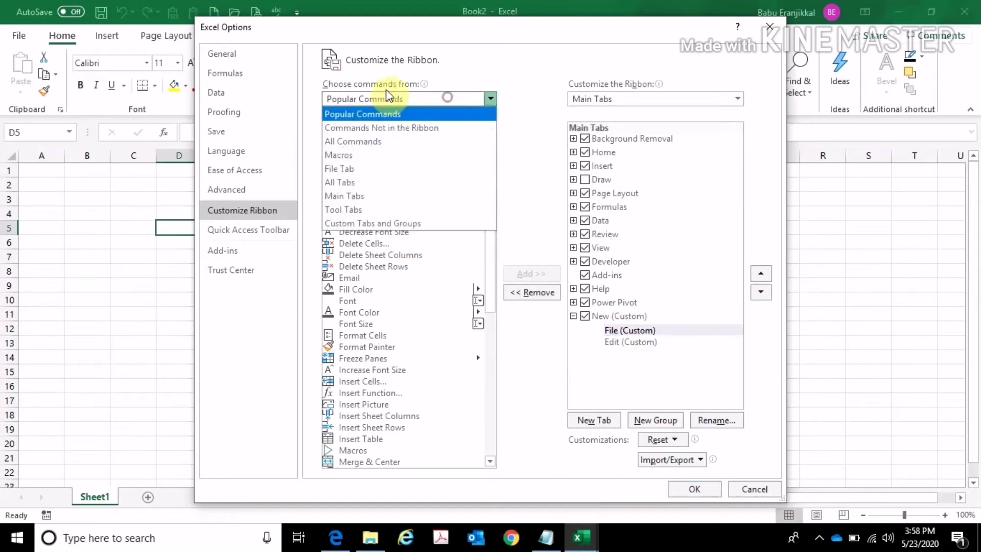
pyautogui.click(374, 142)
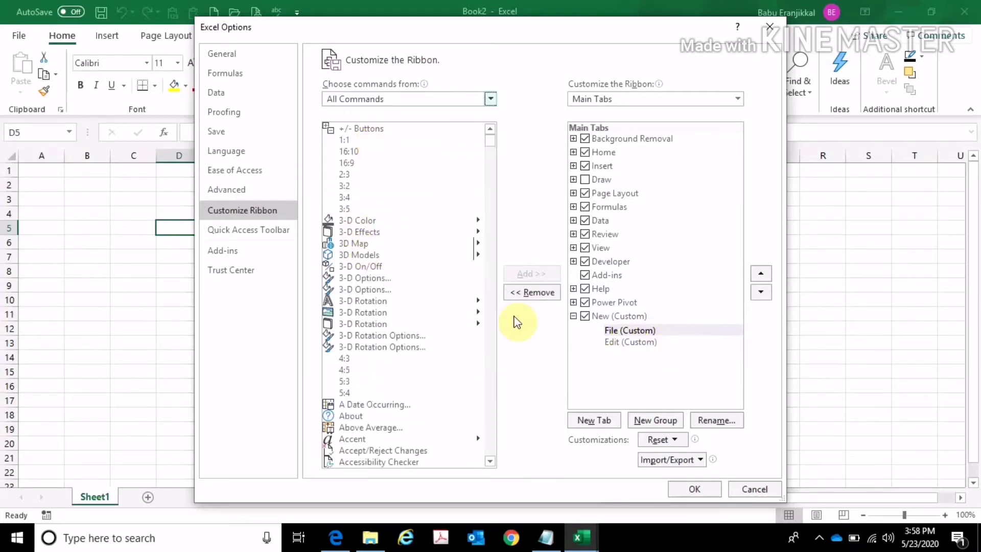
pyautogui.scroll(-5, 396, 278)
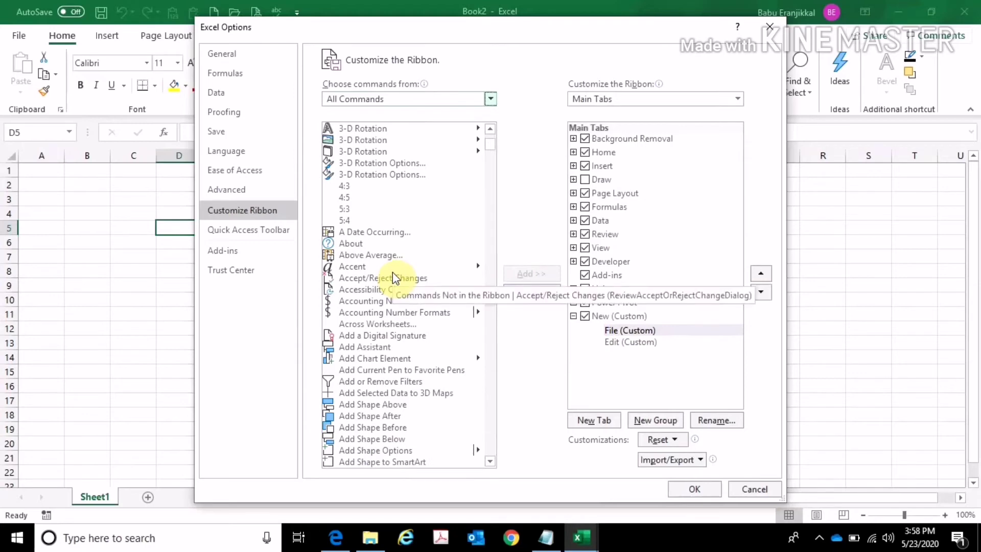
pyautogui.click(399, 286)
pyautogui.press('o')
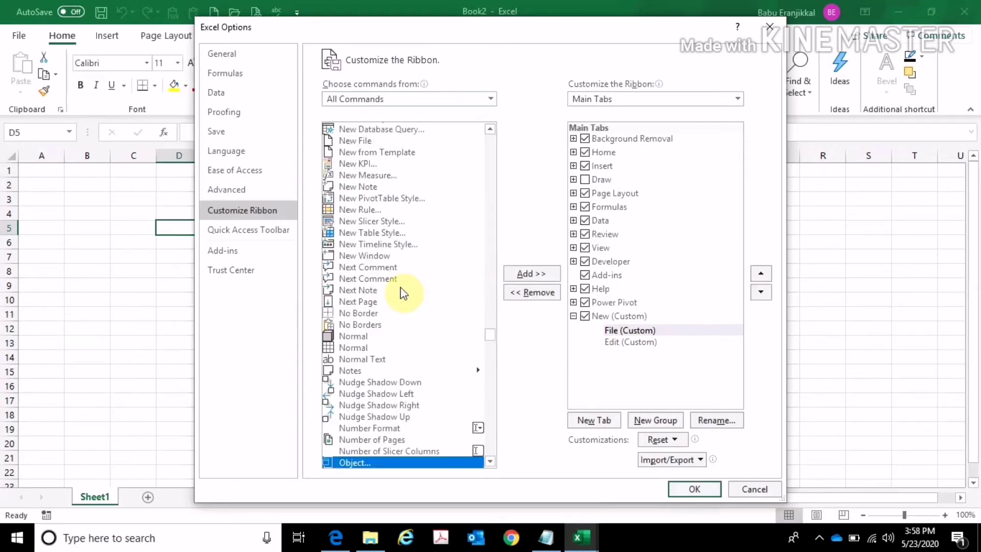
pyautogui.scroll(-4, 362, 419)
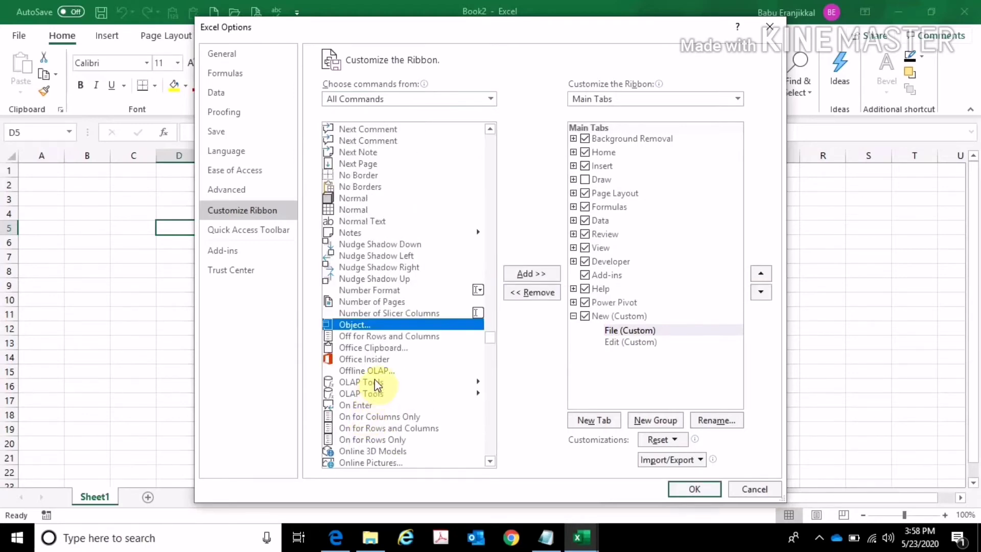
pyautogui.scroll(-4, 377, 383)
pyautogui.scroll(-2, 378, 386)
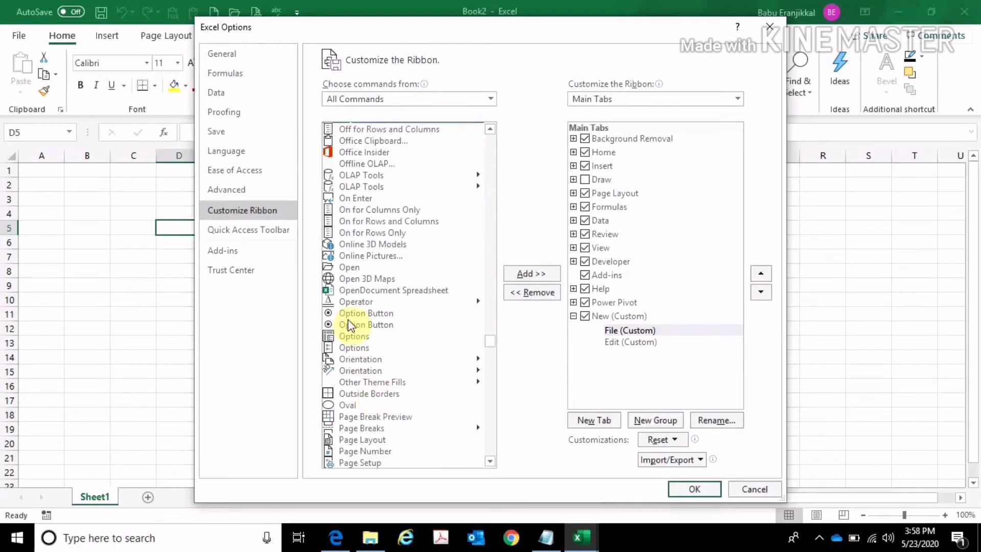
pyautogui.click(356, 268)
pyautogui.click(507, 274)
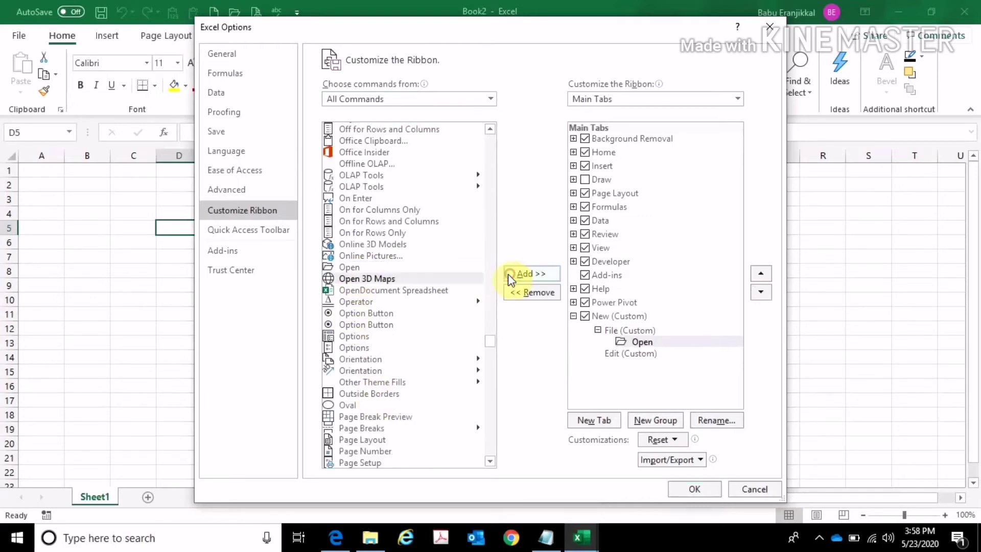
# Add Close to the File group
pyautogui.click(386, 291)
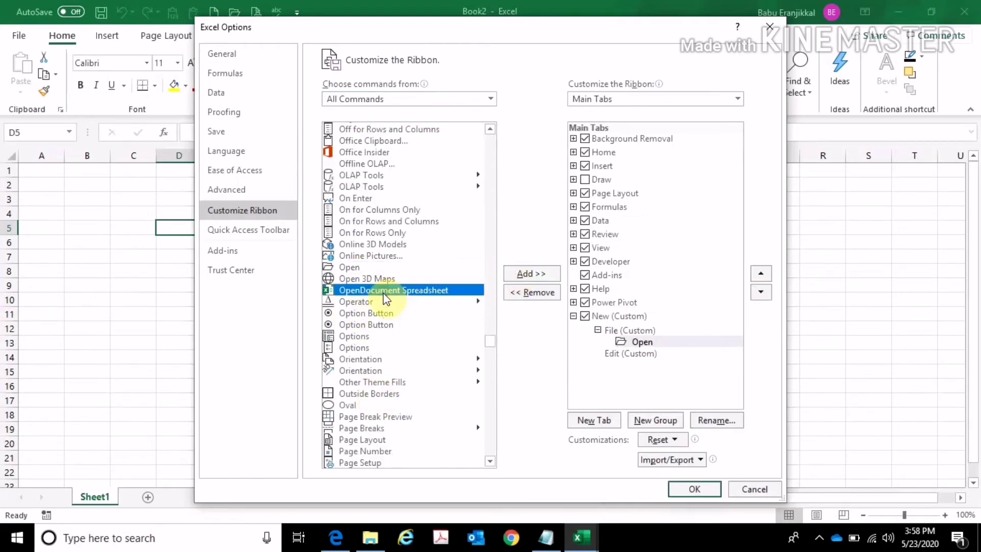
pyautogui.press('c')
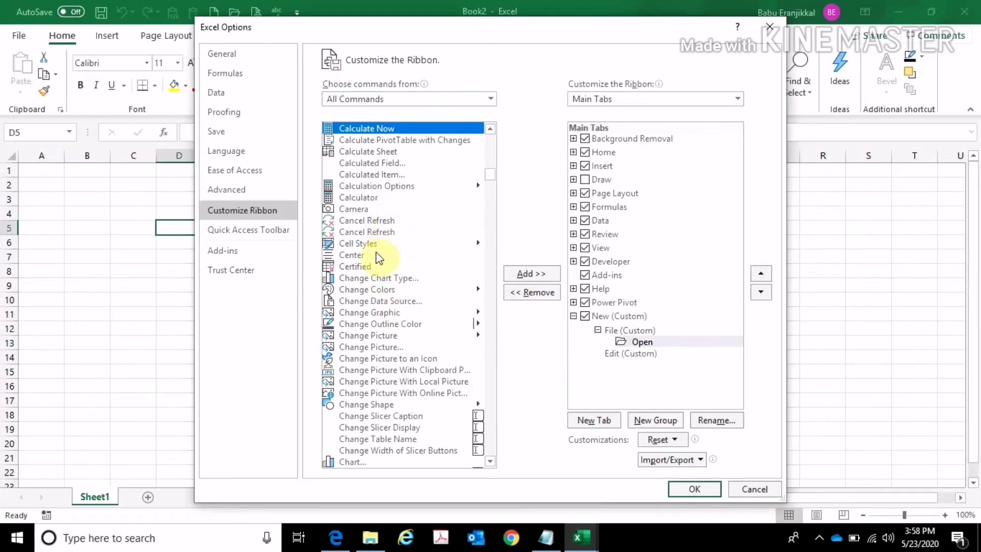
pyautogui.press('Down')
pyautogui.press('Down')
pyautogui.press('Down')
pyautogui.press('Down')
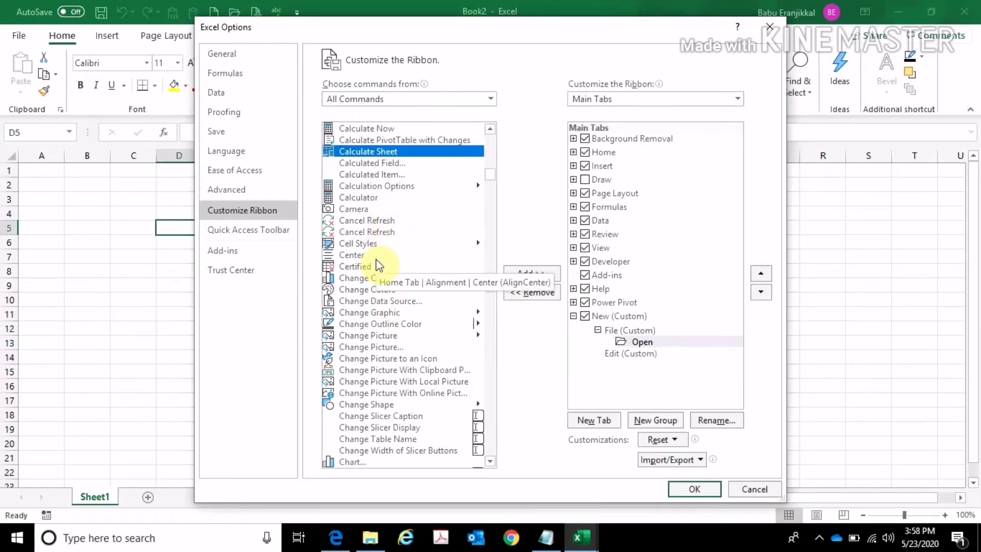
pyautogui.press('l')
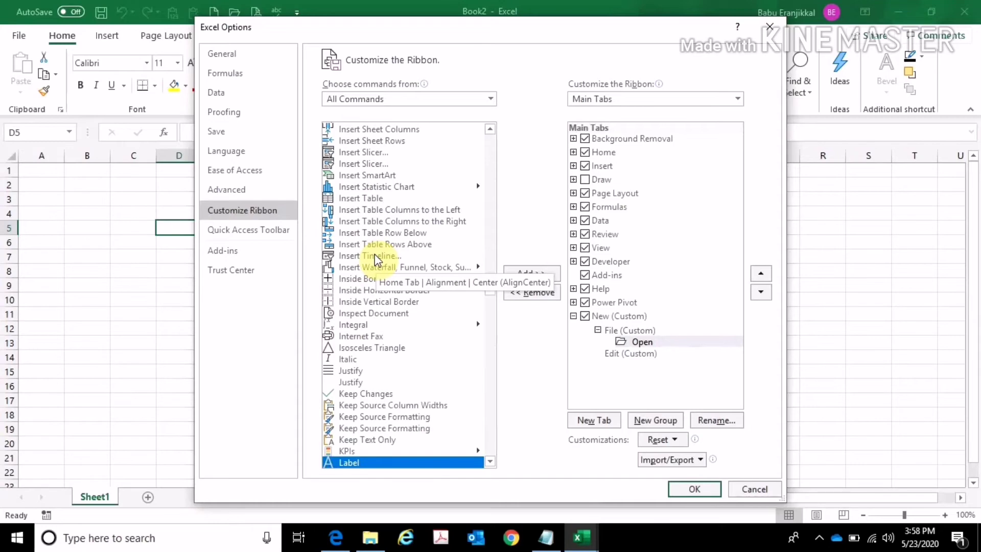
pyautogui.press('c')
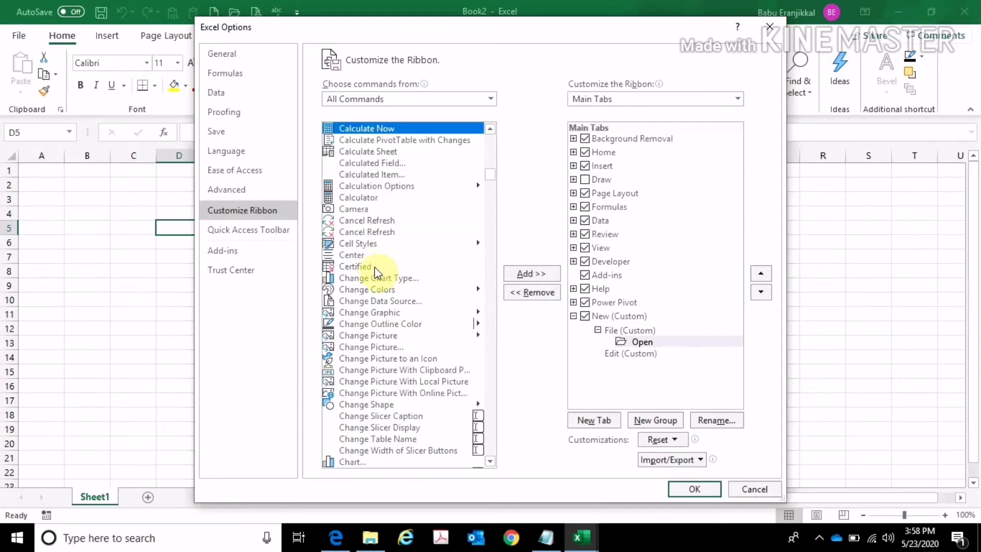
pyautogui.scroll(-3, 377, 271)
pyautogui.scroll(-11, 377, 270)
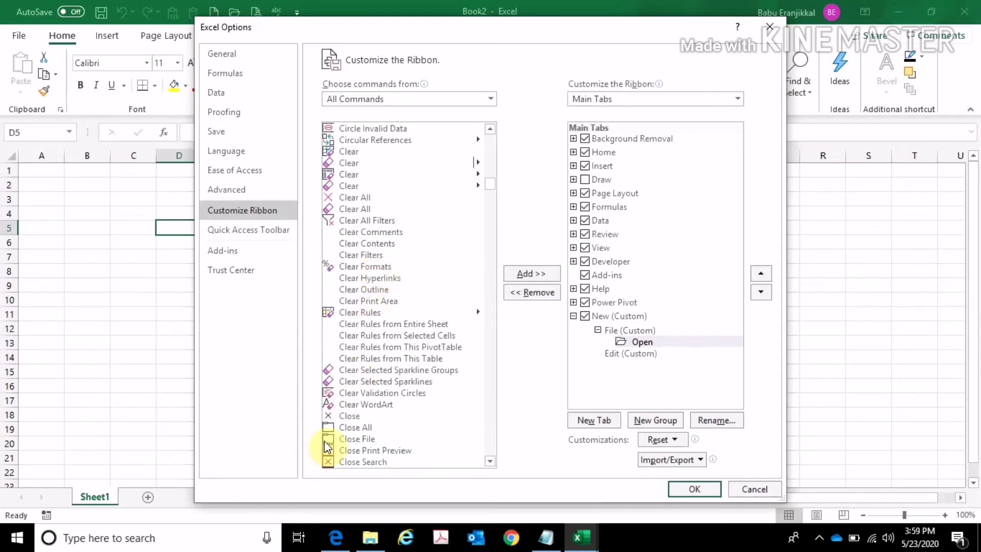
pyautogui.click(338, 419)
pyautogui.click(556, 272)
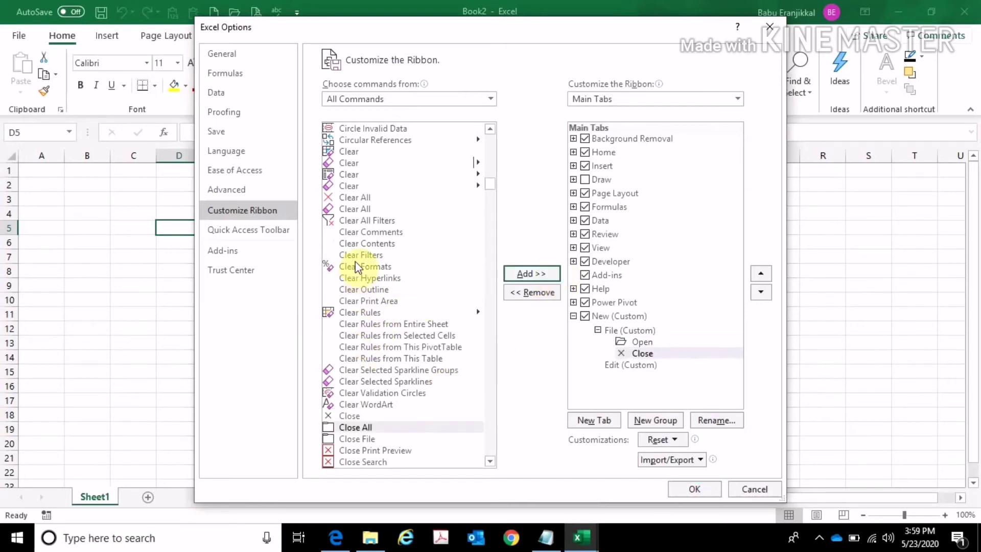
# Add Save and Save As to the File group
pyautogui.click(353, 212)
pyautogui.press('s')
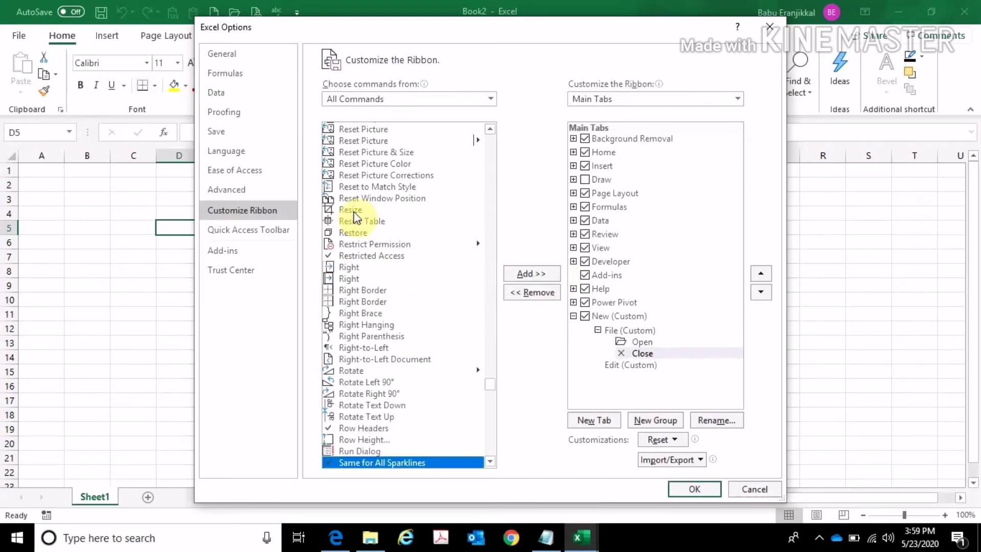
pyautogui.scroll(-4, 376, 409)
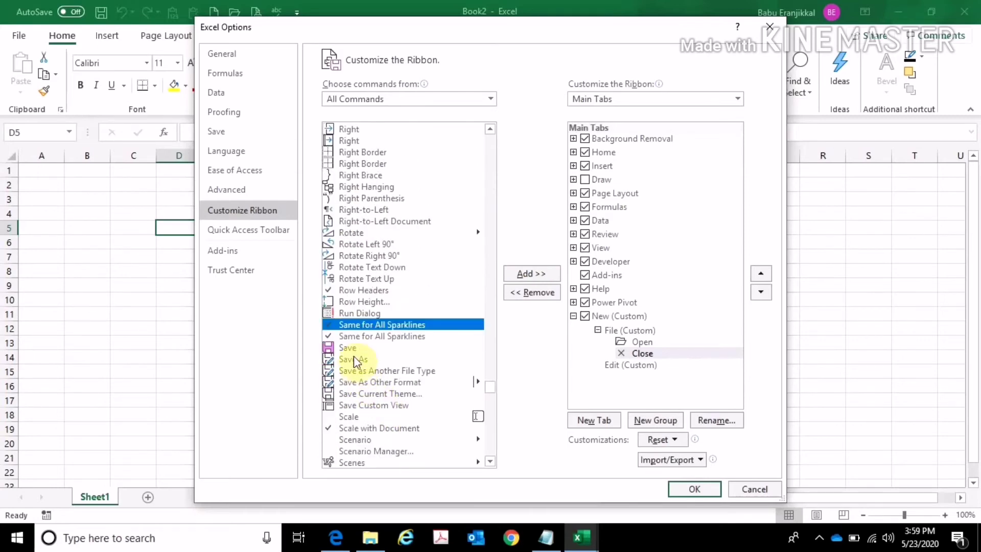
pyautogui.click(358, 348)
pyautogui.click(529, 275)
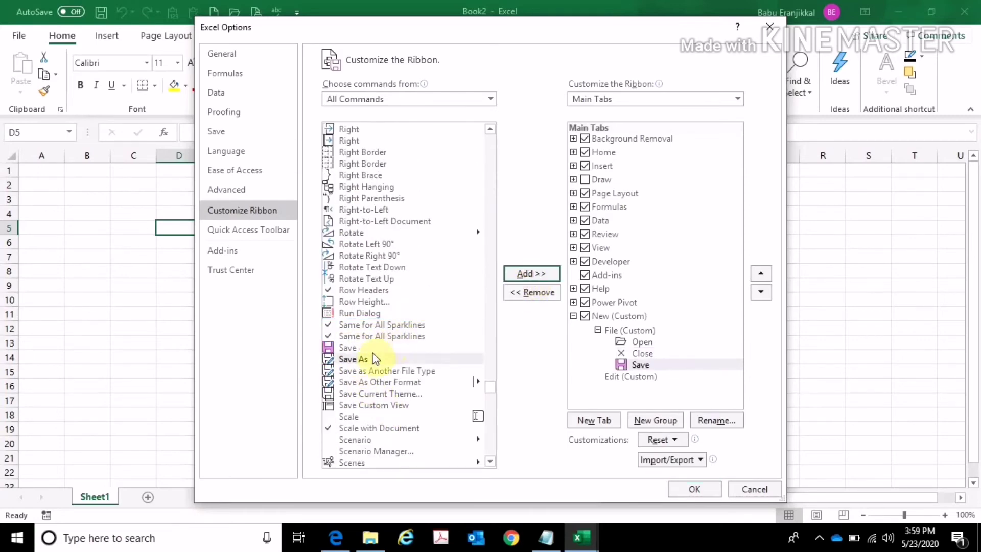
pyautogui.click(537, 270)
# Add Clear and Clear Contents to the Edit group
pyautogui.click(622, 391)
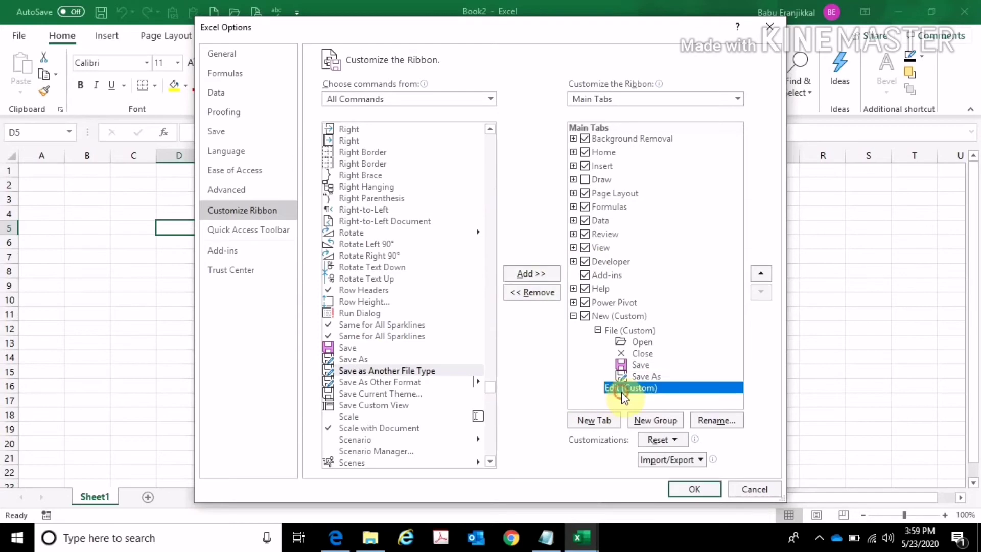
pyautogui.click(369, 280)
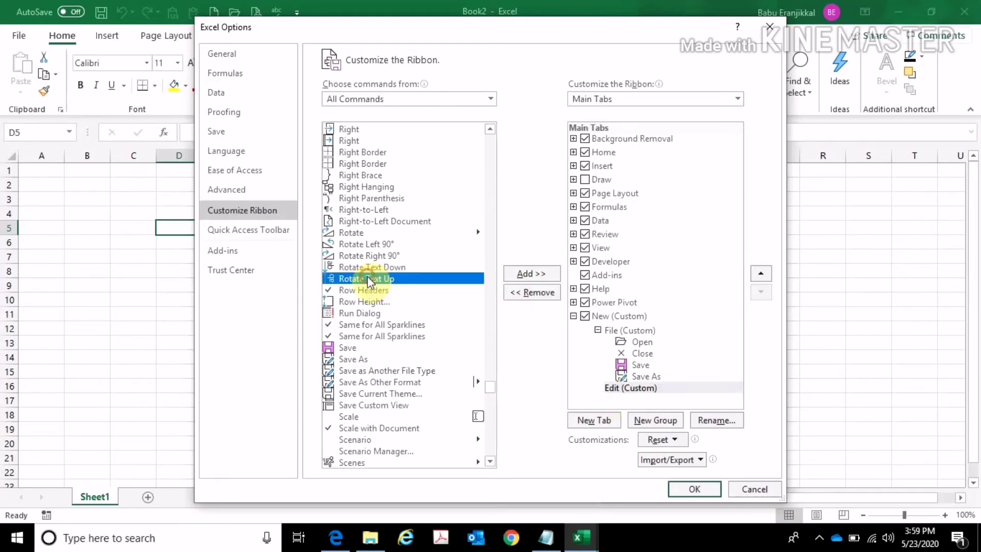
pyautogui.press('c')
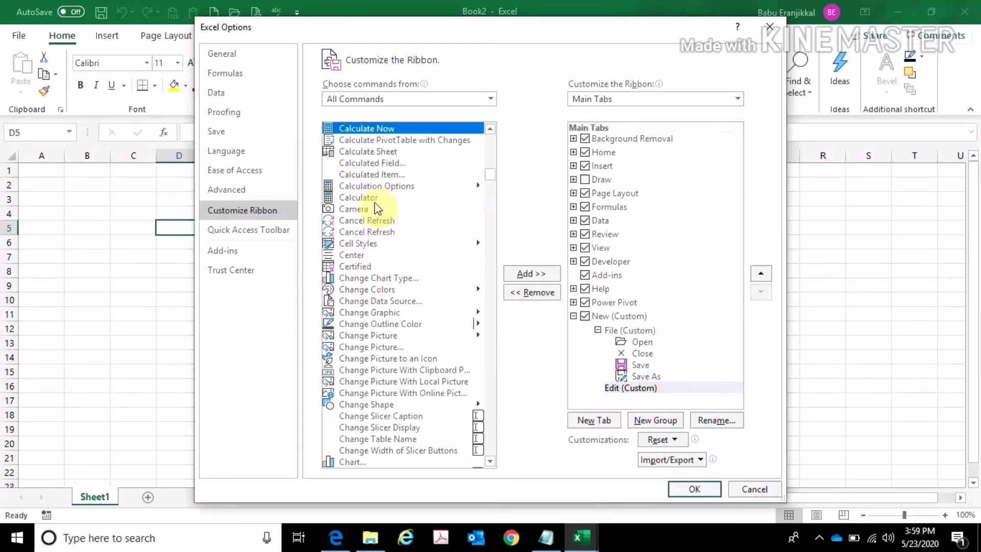
pyautogui.scroll(-4, 373, 350)
pyautogui.scroll(-4, 373, 350)
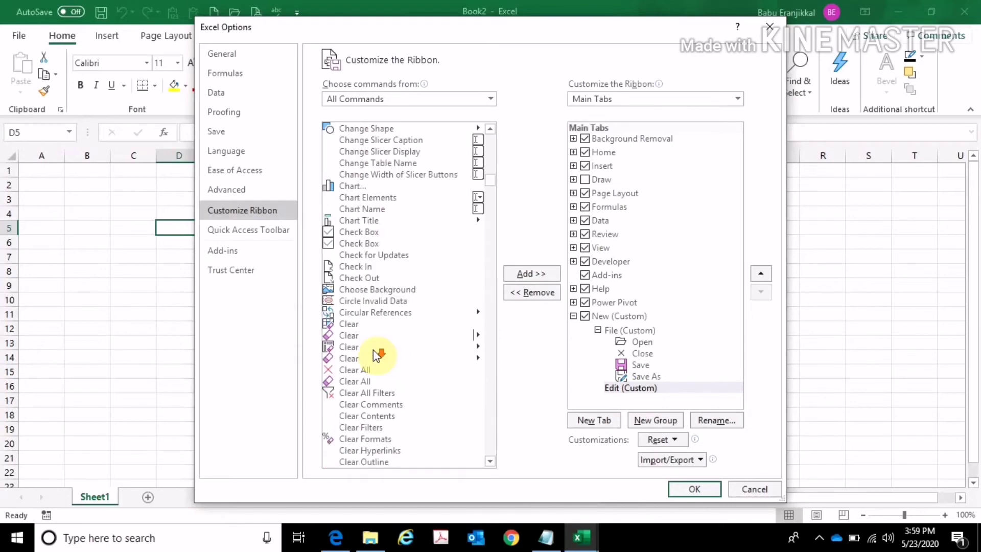
pyautogui.click(353, 336)
pyautogui.click(522, 274)
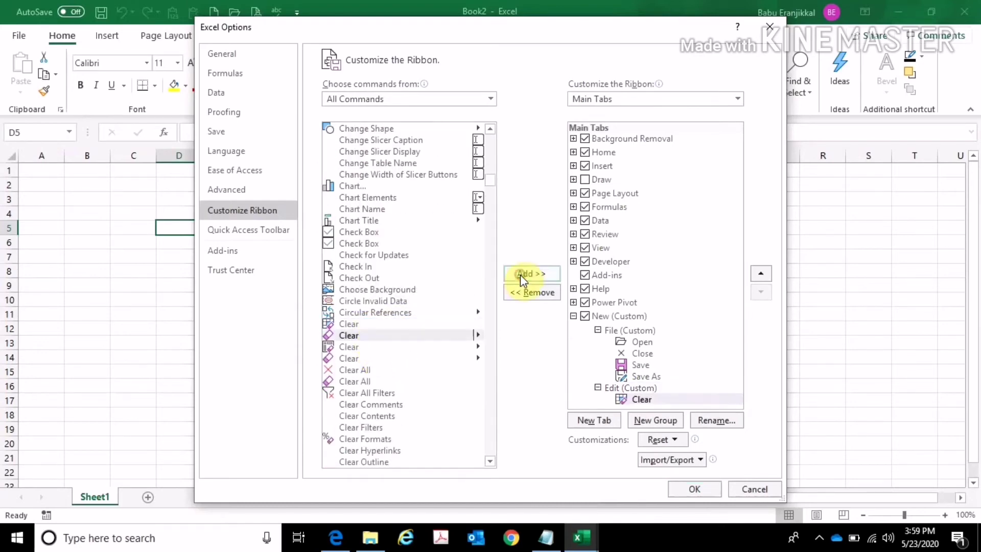
pyautogui.click(362, 415)
pyautogui.click(537, 274)
# Add Close and two Copy commands to the Edit group
pyautogui.scroll(-4, 438, 350)
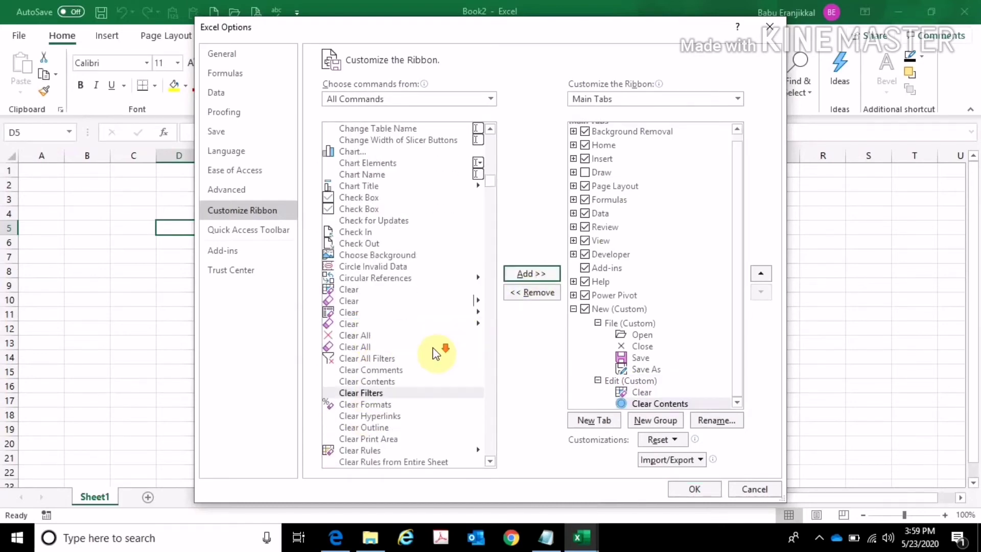
pyautogui.click(350, 450)
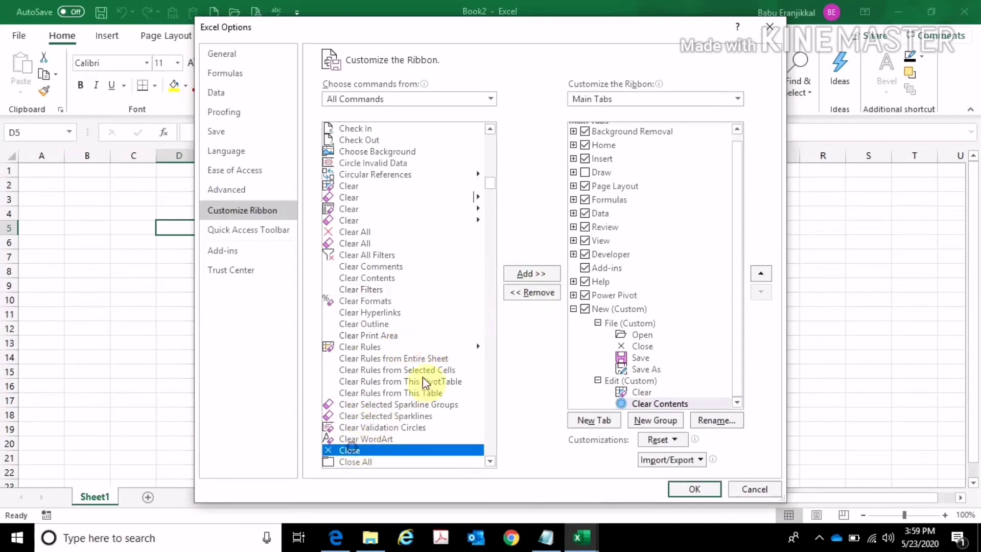
pyautogui.click(543, 275)
pyautogui.click(385, 278)
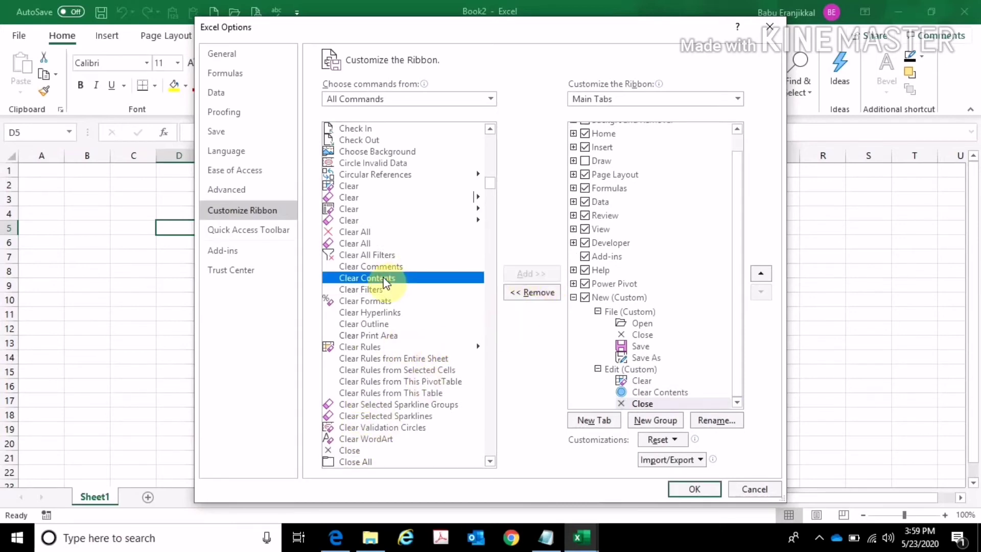
pyautogui.scroll(-20, 384, 282)
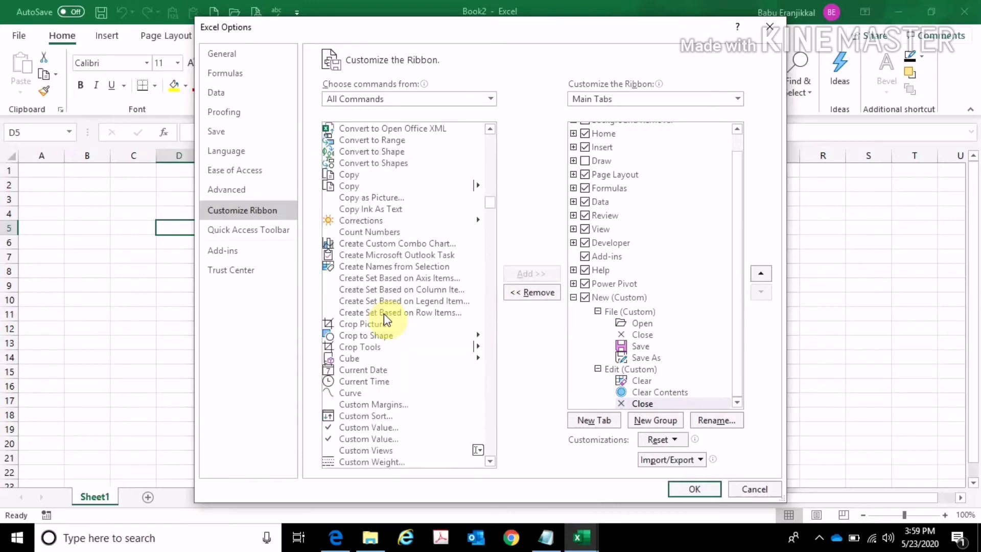
pyautogui.click(358, 174)
pyautogui.click(531, 274)
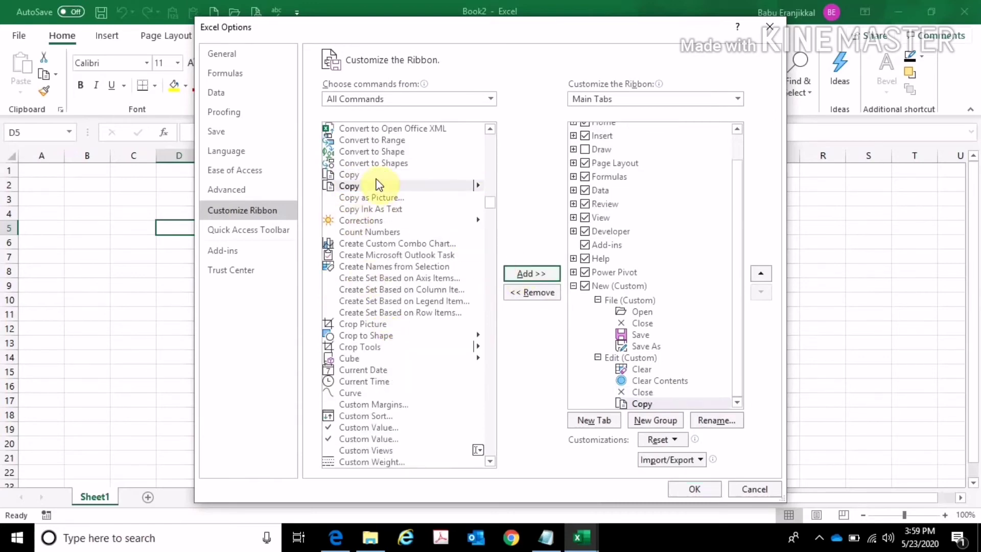
pyautogui.click(527, 274)
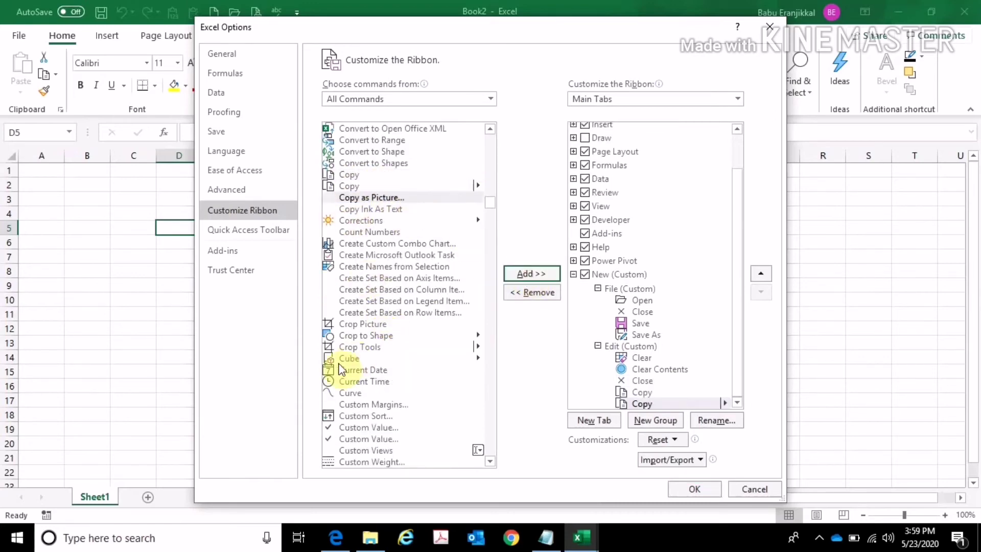
# Add Cut to the Edit group and apply the ribbon changes
pyautogui.click(364, 382)
pyautogui.scroll(-7, 366, 376)
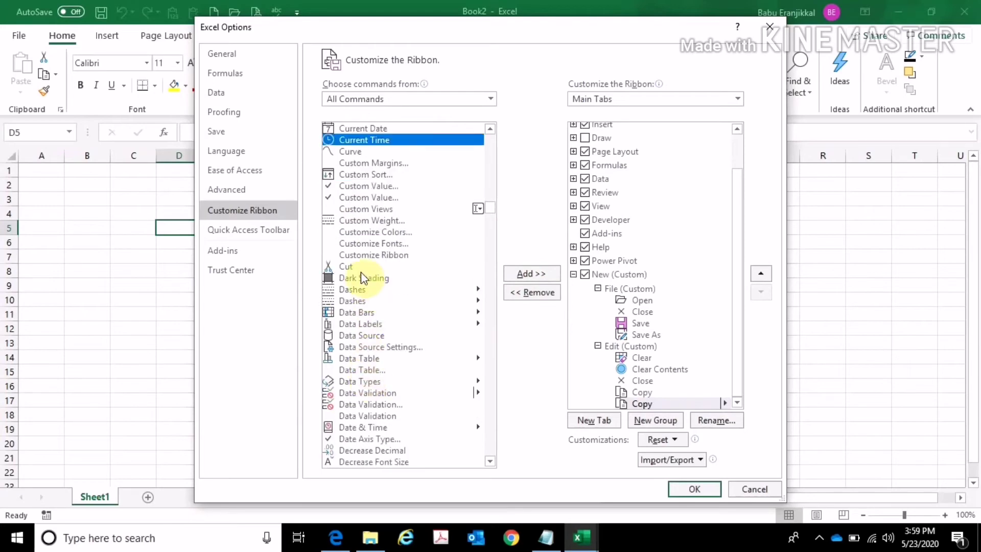
pyautogui.click(360, 266)
pyautogui.click(529, 274)
pyautogui.click(687, 488)
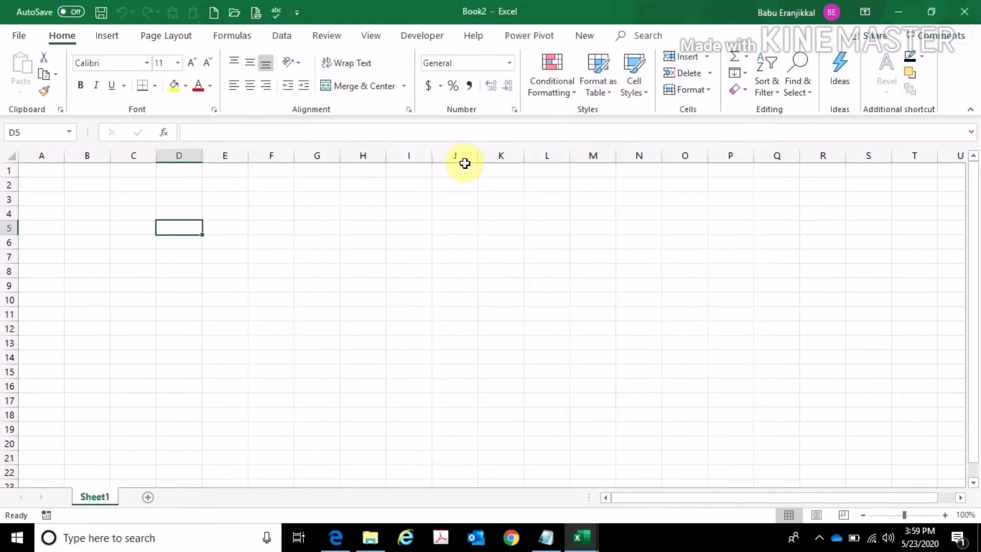
# View the custom New tab's File and Edit groups, then show the Quick Access Toolbar choices
pyautogui.click(593, 36)
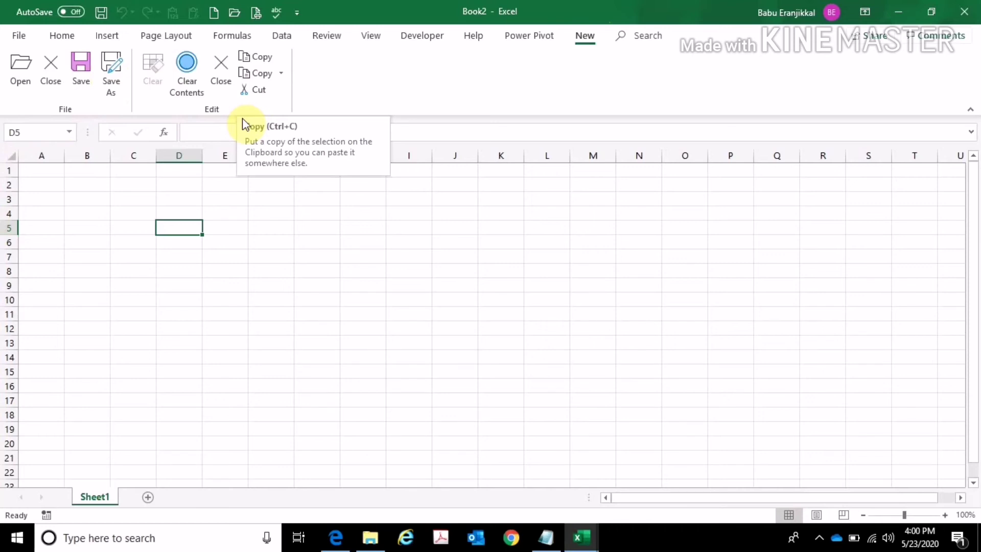
pyautogui.click(297, 13)
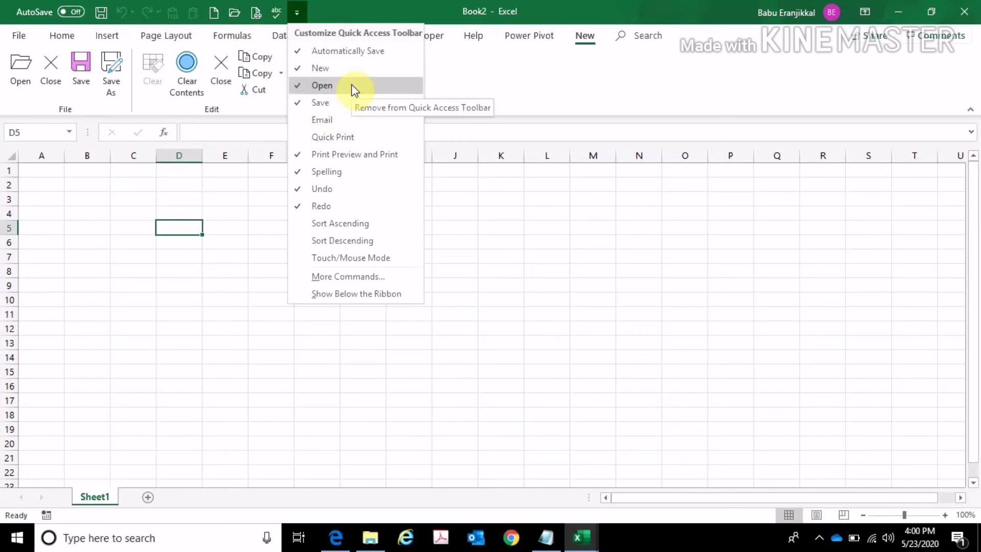
# Uncheck New and Spelling on the Quick Access Toolbar, then open the File Info page
pyautogui.click(337, 66)
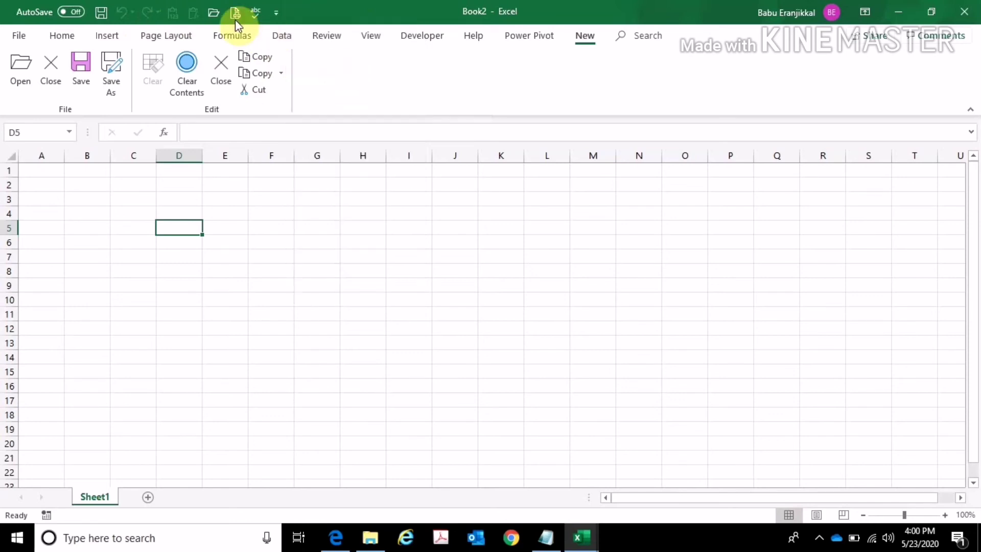
pyautogui.click(278, 15)
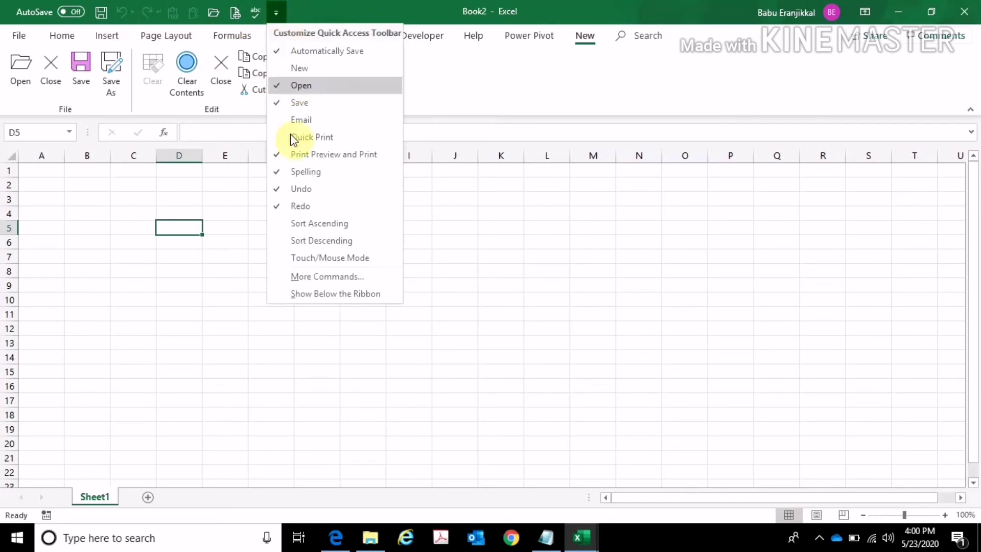
pyautogui.click(302, 172)
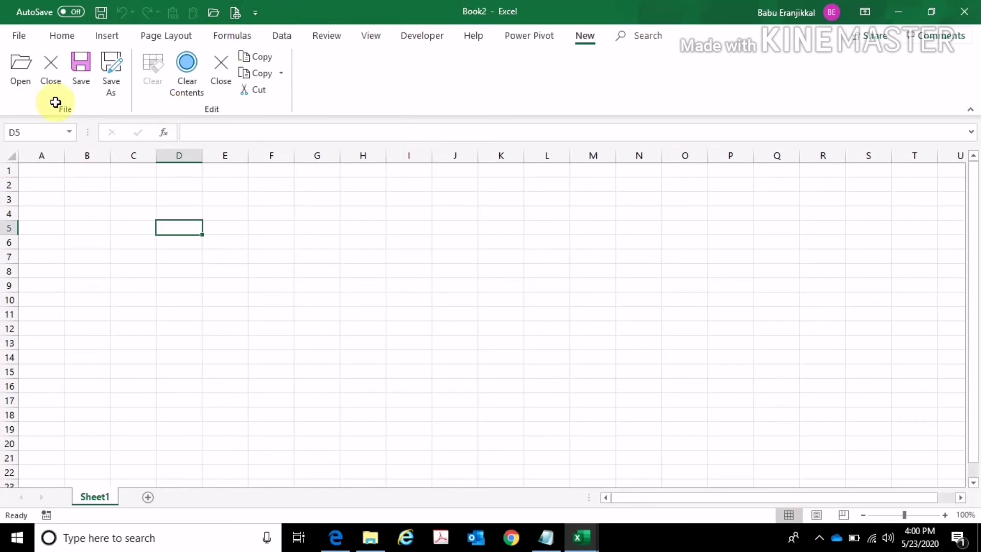
pyautogui.click(18, 34)
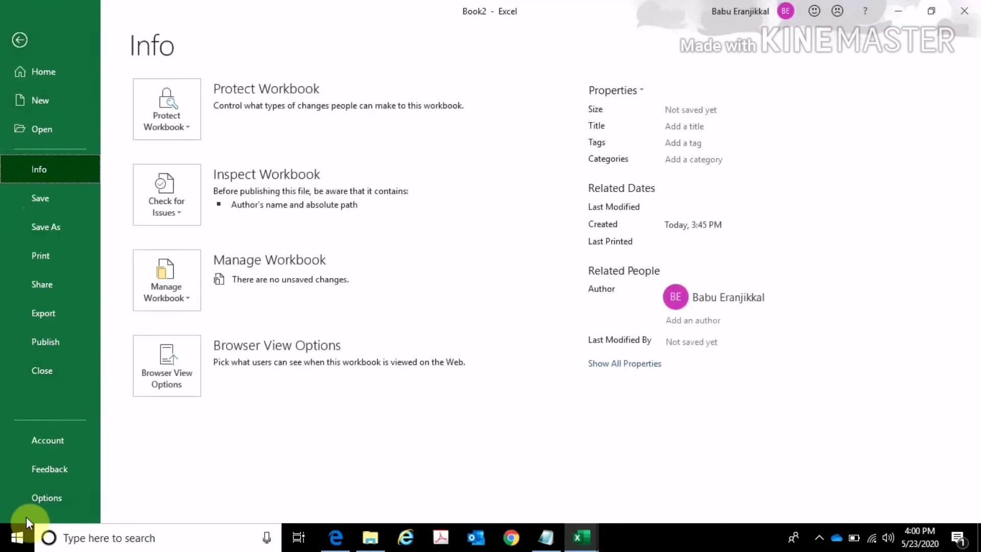
# View the Quick Access Toolbar settings in Excel Options, select Borders, then cancel
pyautogui.click(36, 504)
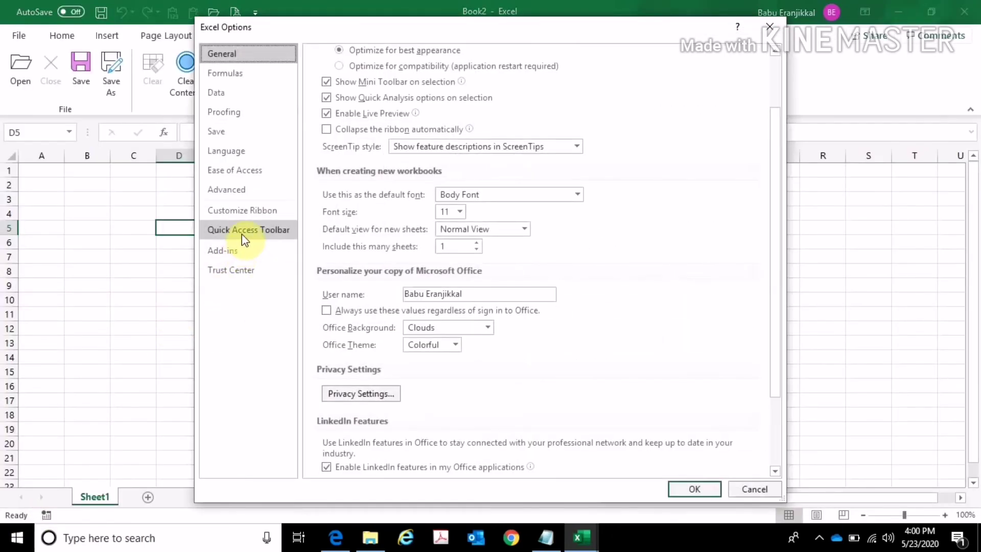
pyautogui.click(245, 233)
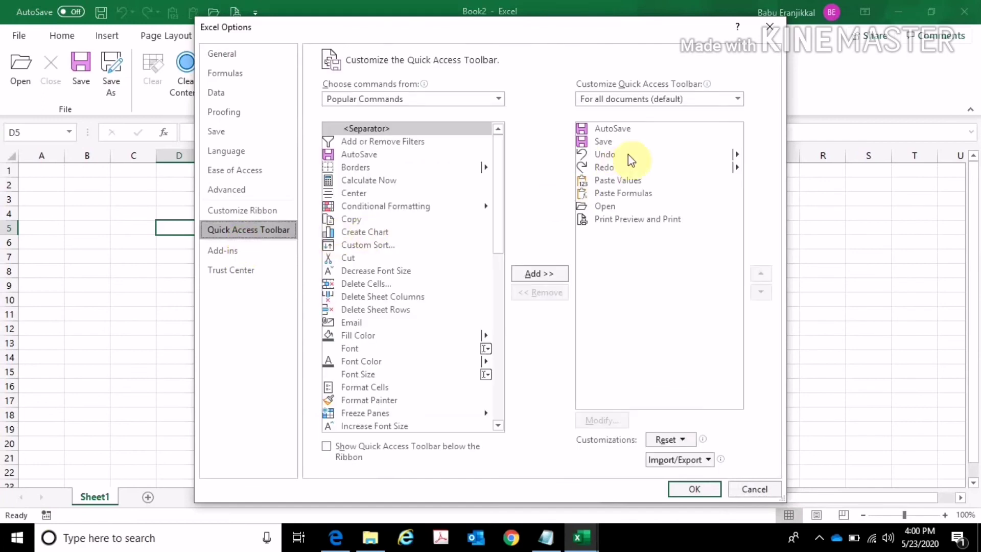
pyautogui.click(383, 170)
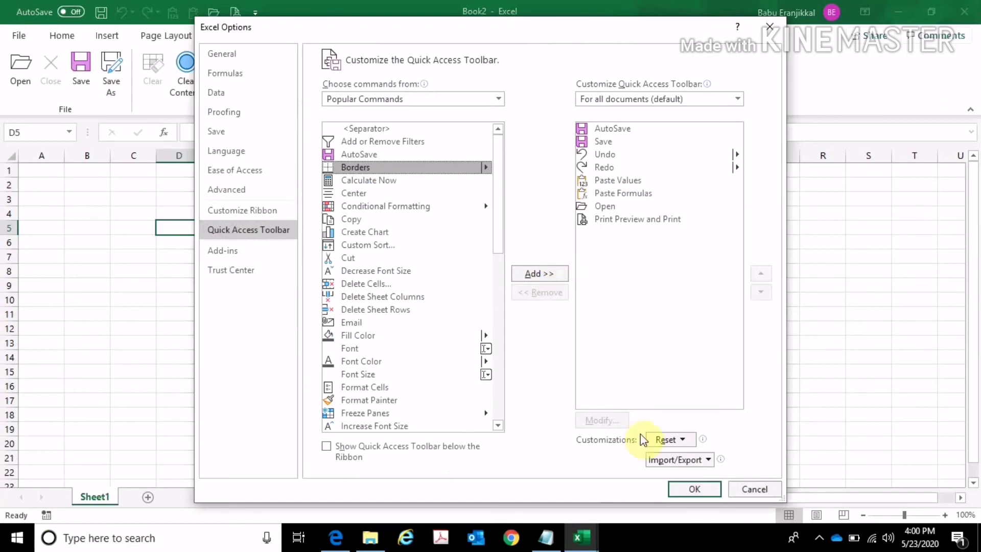
pyautogui.click(756, 492)
# Reopen via More Commands, inspect Paste Values and Paste Formulas, then close Options
pyautogui.click(255, 13)
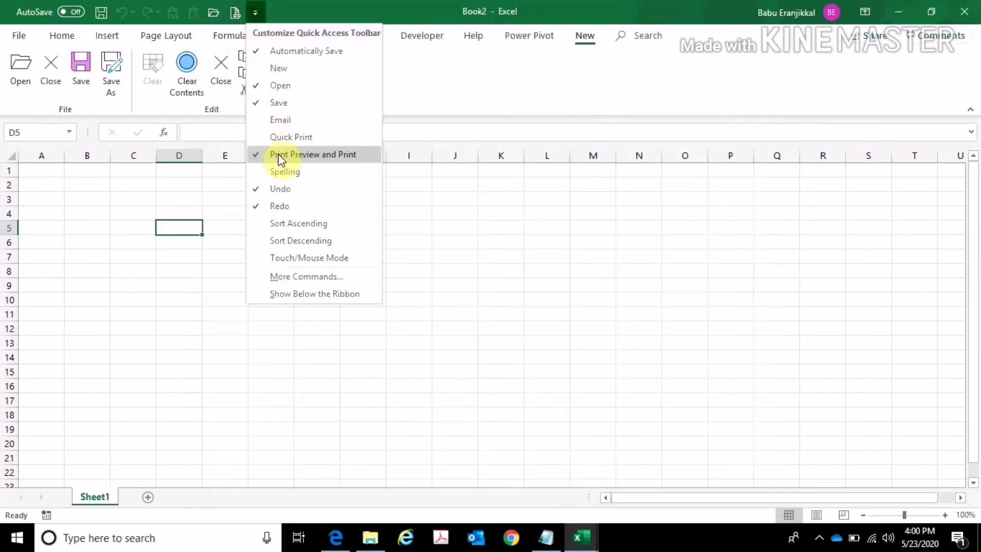
pyautogui.click(320, 280)
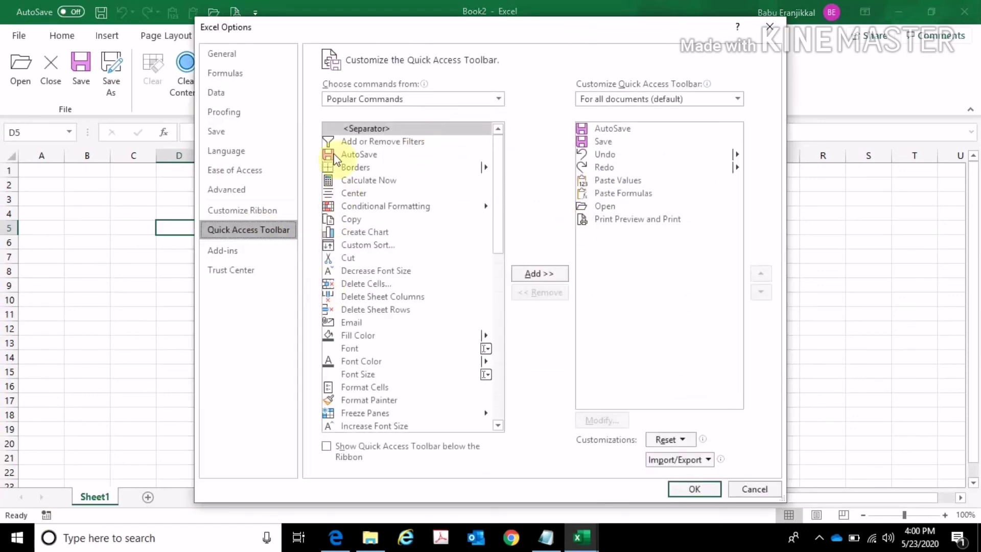
pyautogui.click(363, 210)
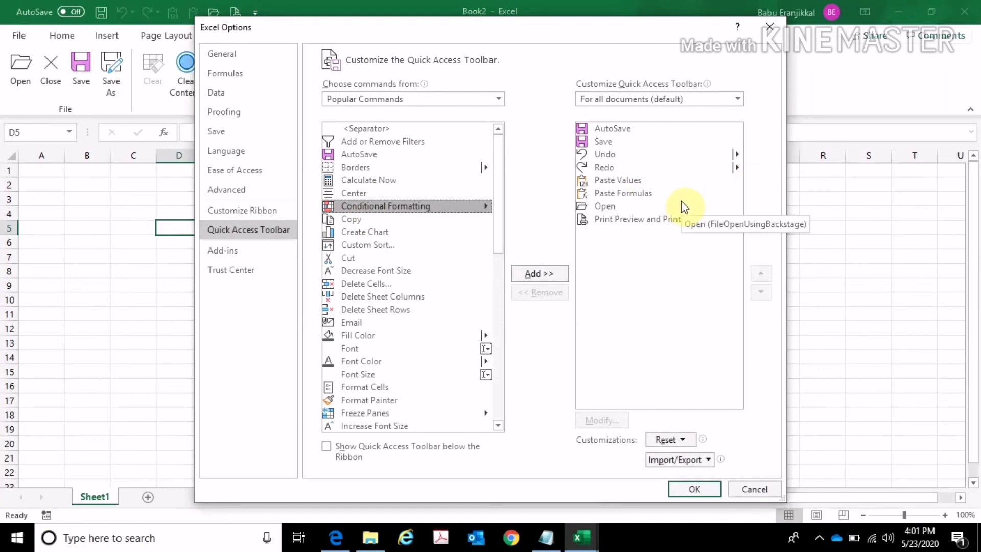
pyautogui.moveTo(314, 30); pyautogui.dragTo(349, 96)
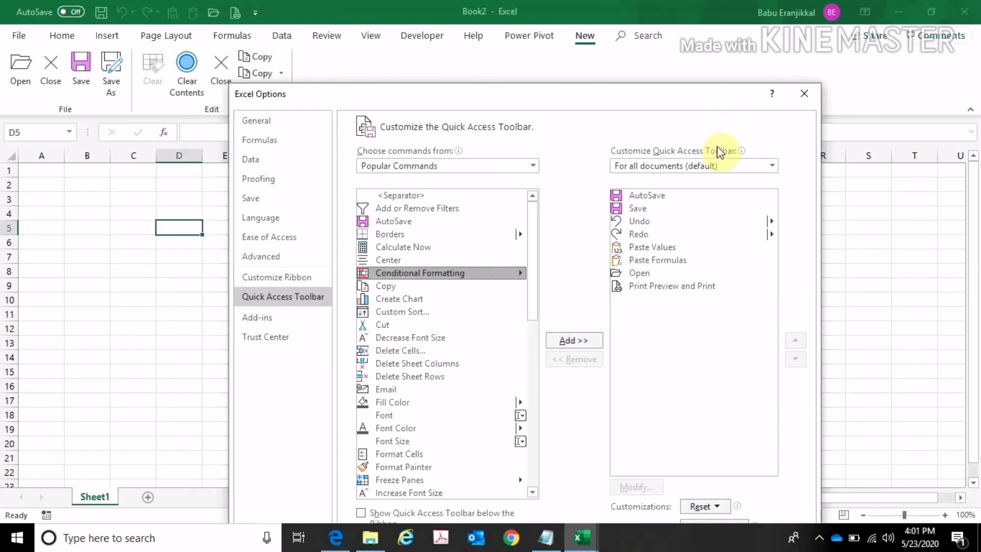
pyautogui.click(654, 249)
pyautogui.click(639, 262)
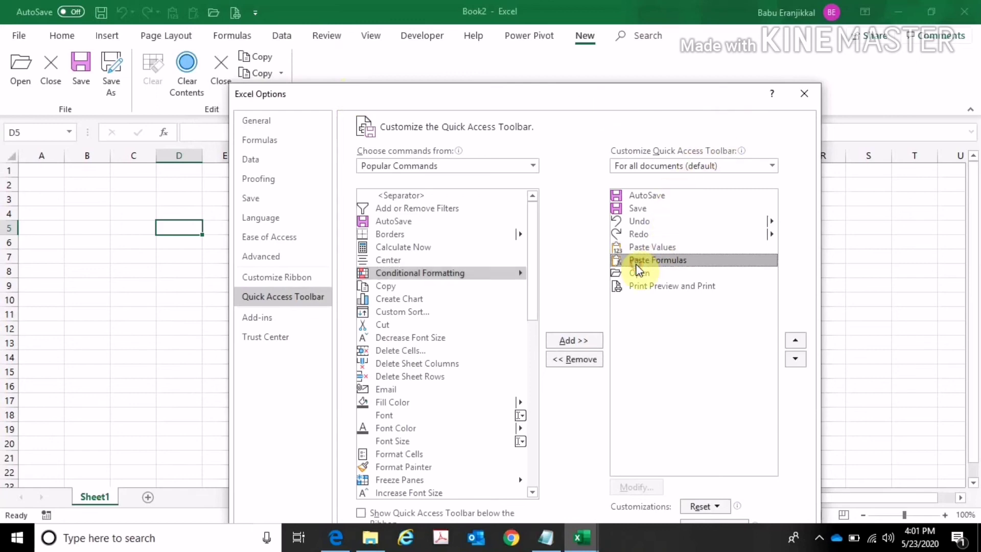
pyautogui.click(805, 94)
# Enter the sample text 'adgsg' in D2 and 'sdgdsg' in D3
pyautogui.click(185, 183)
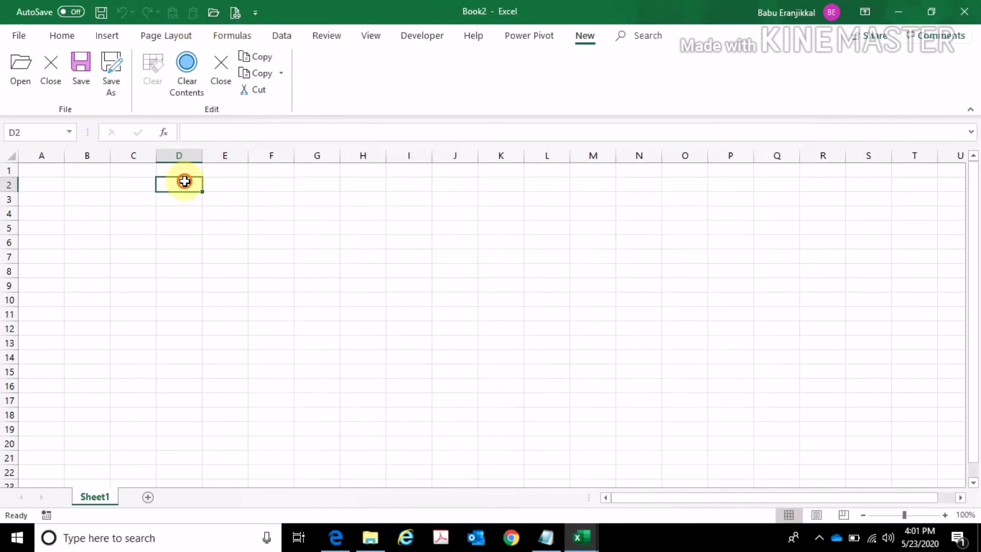
pyautogui.write('adgsg')
pyautogui.press('Return')
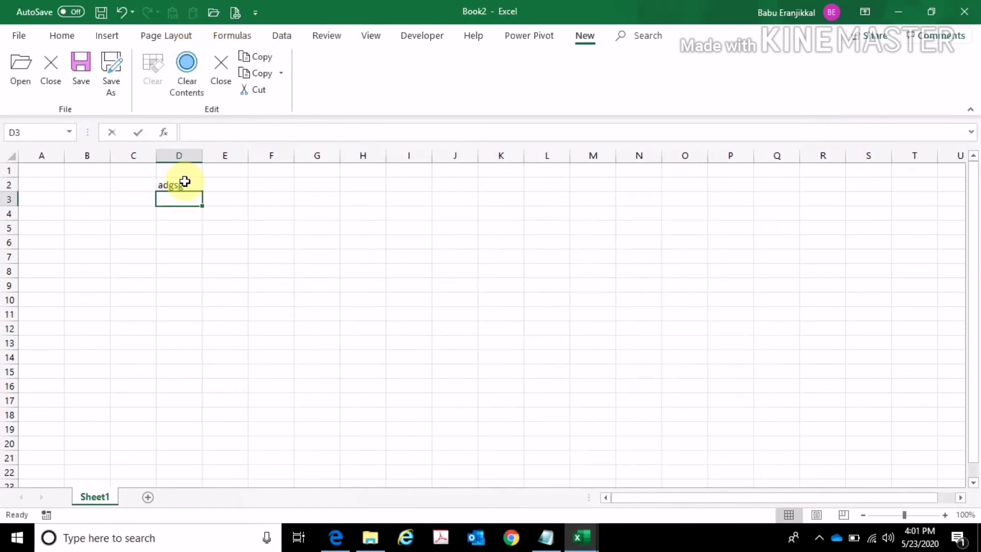
pyautogui.write('sdgdsg')
pyautogui.press('Return')
# Copy cell D2, then select cells G6 and L5 as possible destinations
pyautogui.click(189, 183)
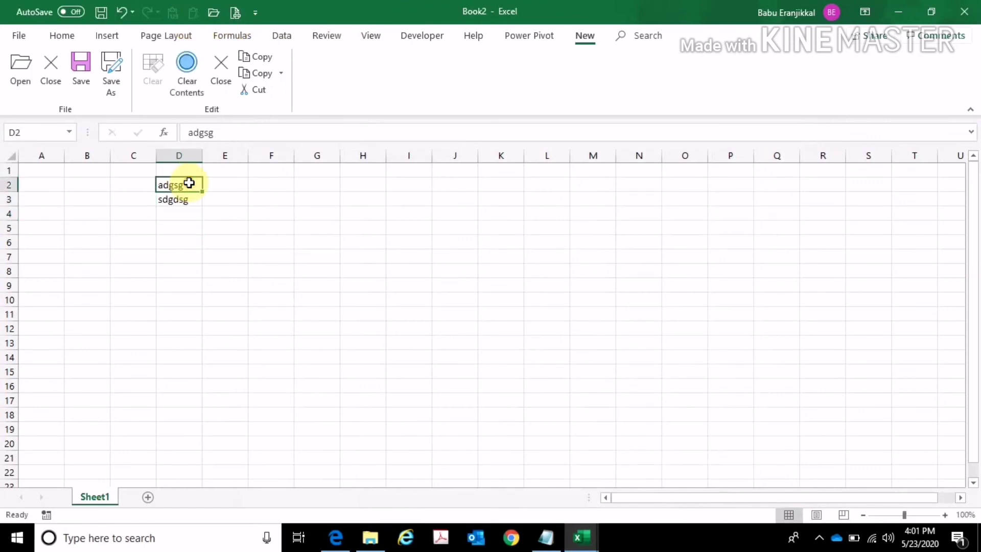
pyautogui.hotkey('ctrl', 'c')
pyautogui.click(298, 243)
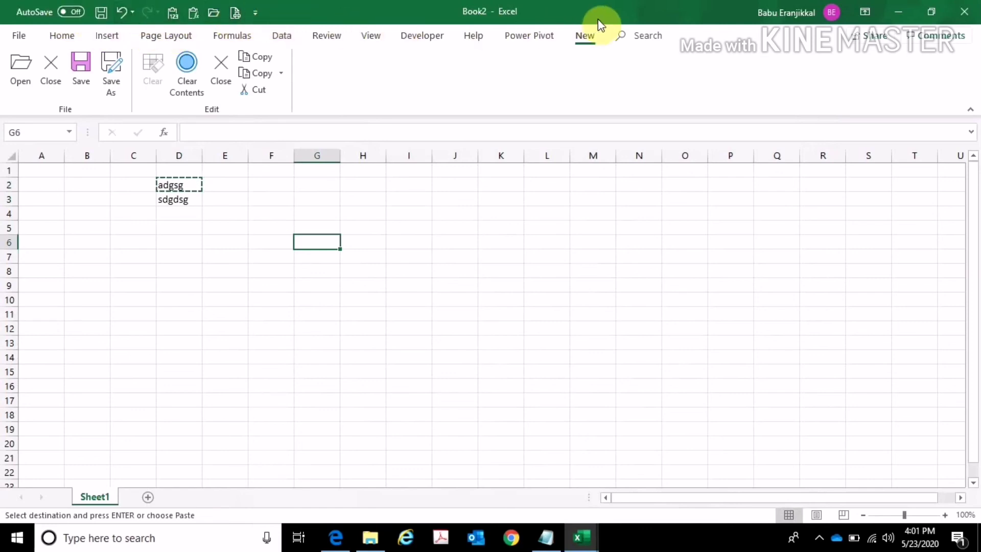
pyautogui.click(557, 230)
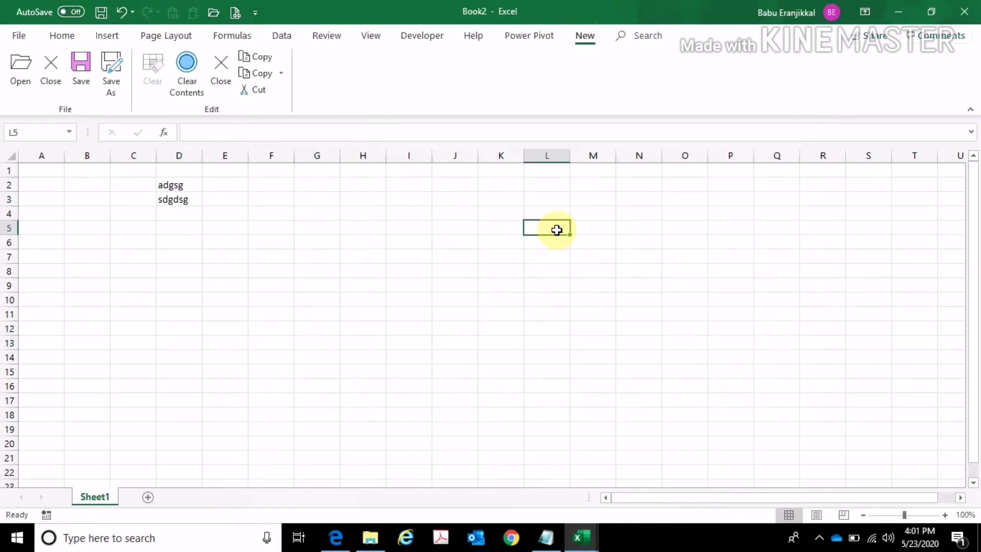